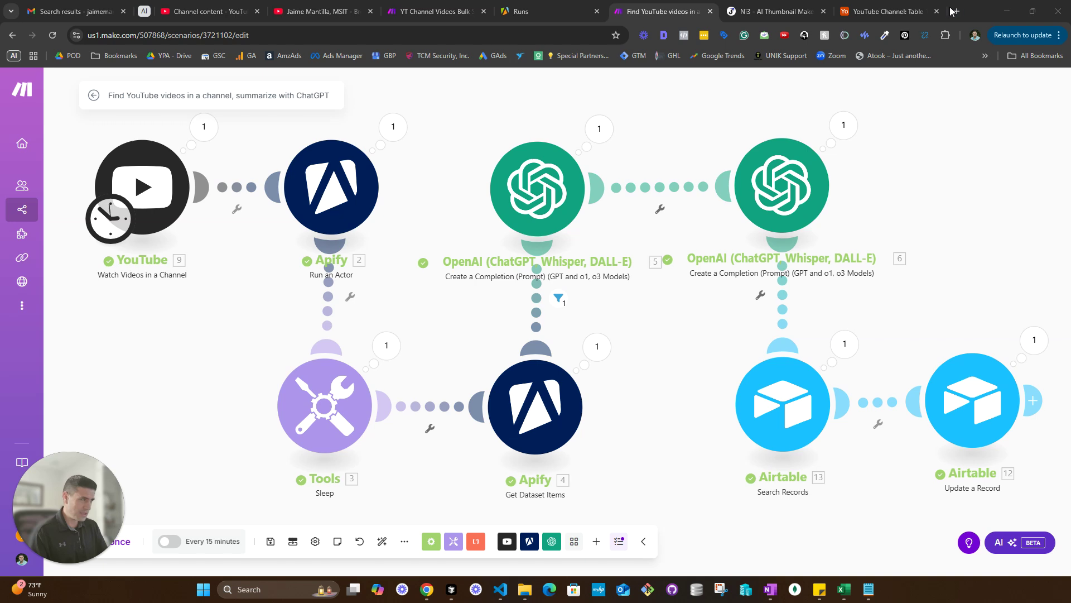
Switch to the YouTube Channel table in Airtable and read the full FB Summary of the Pomodoro Timer video.
left_click(906, 12)
scroll(391, 296, "up", 4)
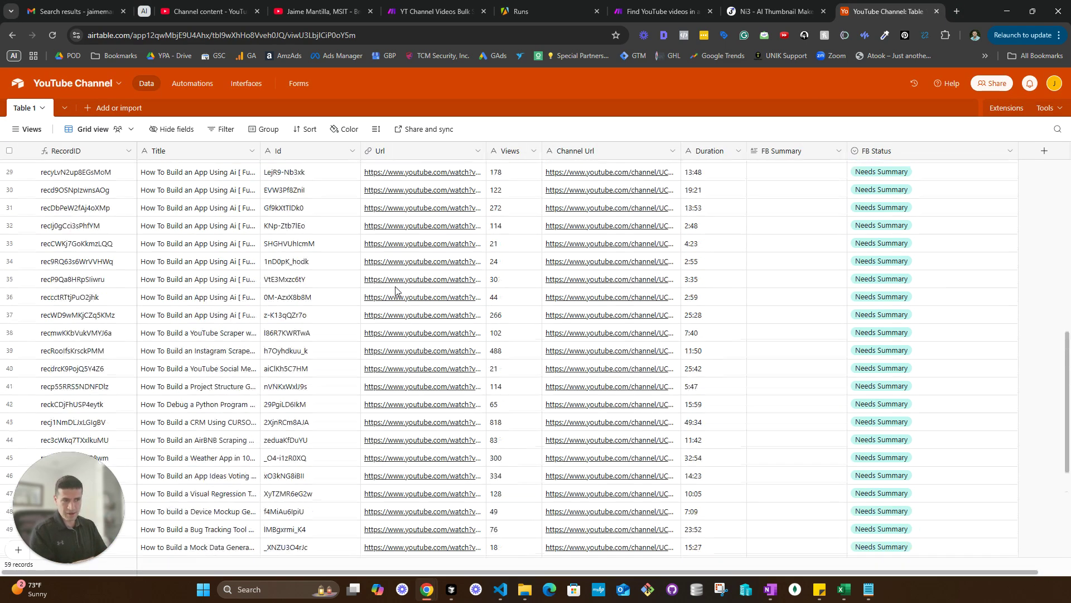
scroll(385, 304, "down", 3)
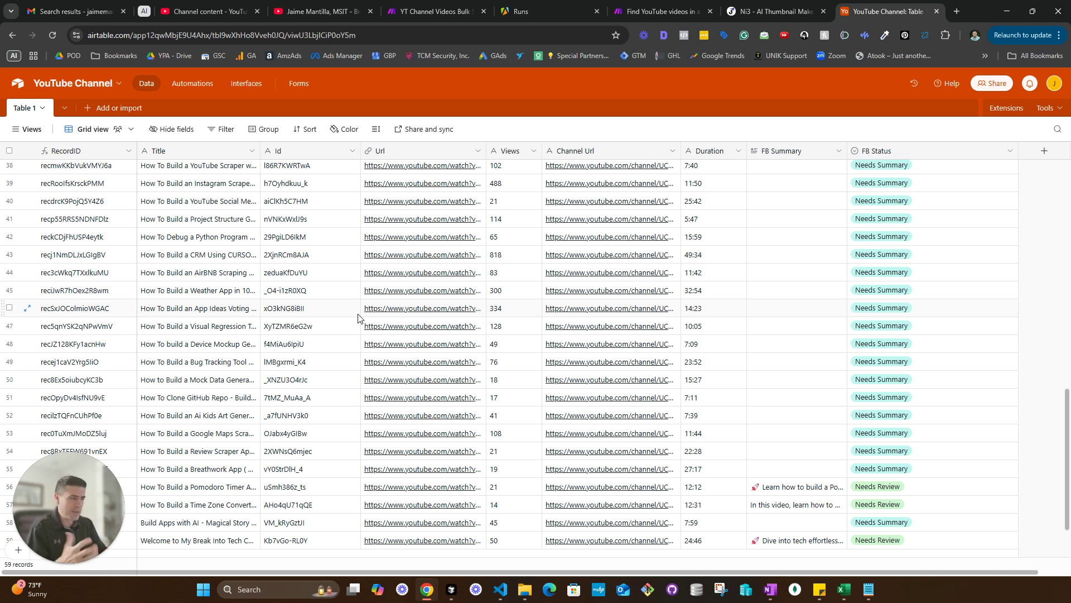
left_click(802, 487)
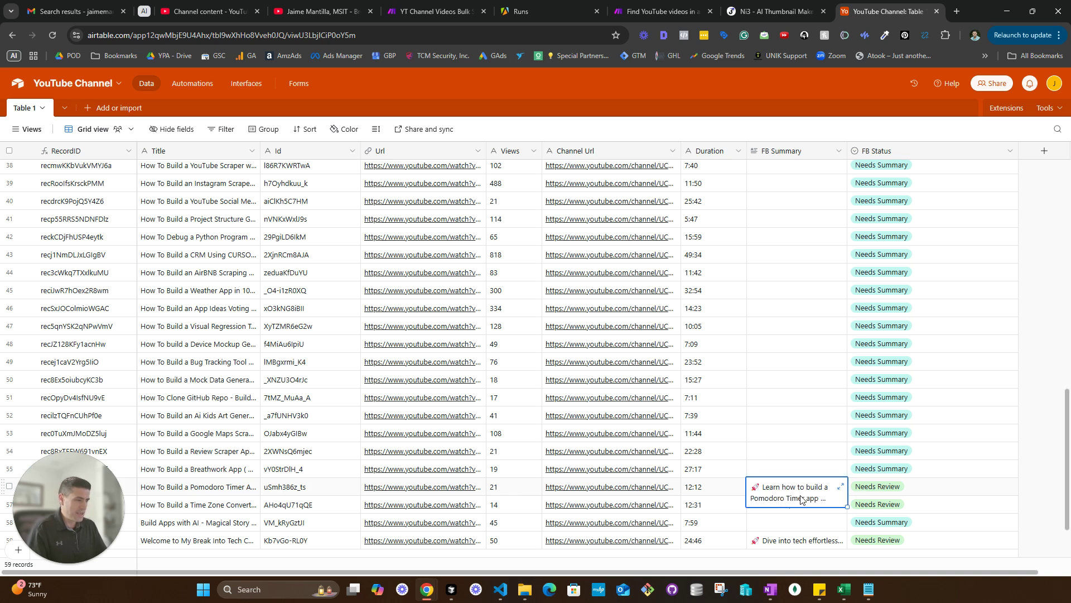
left_click(841, 486)
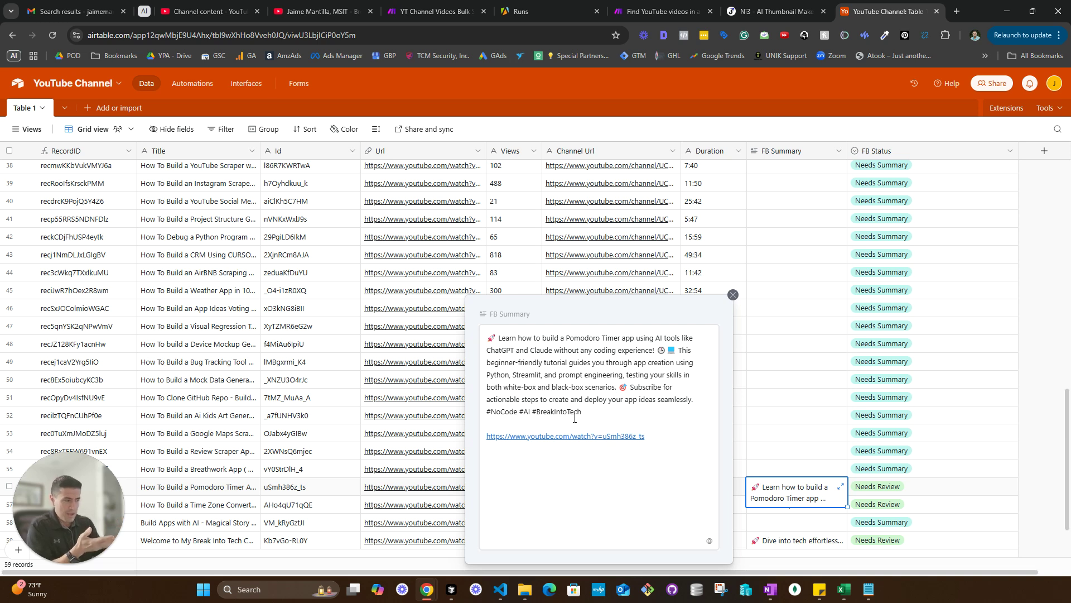
left_click(948, 452)
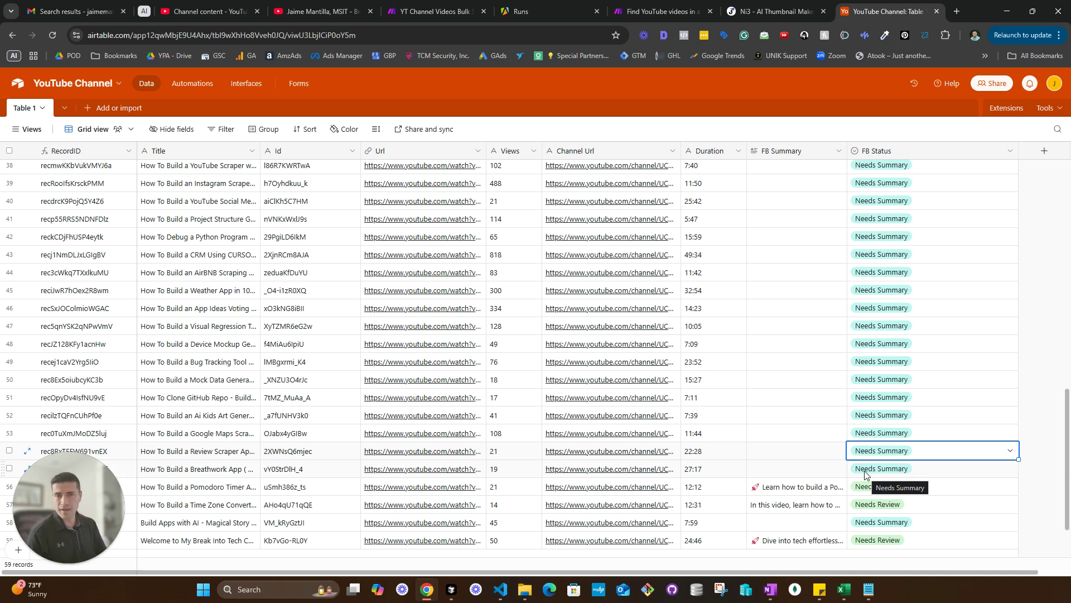
left_click(1054, 442)
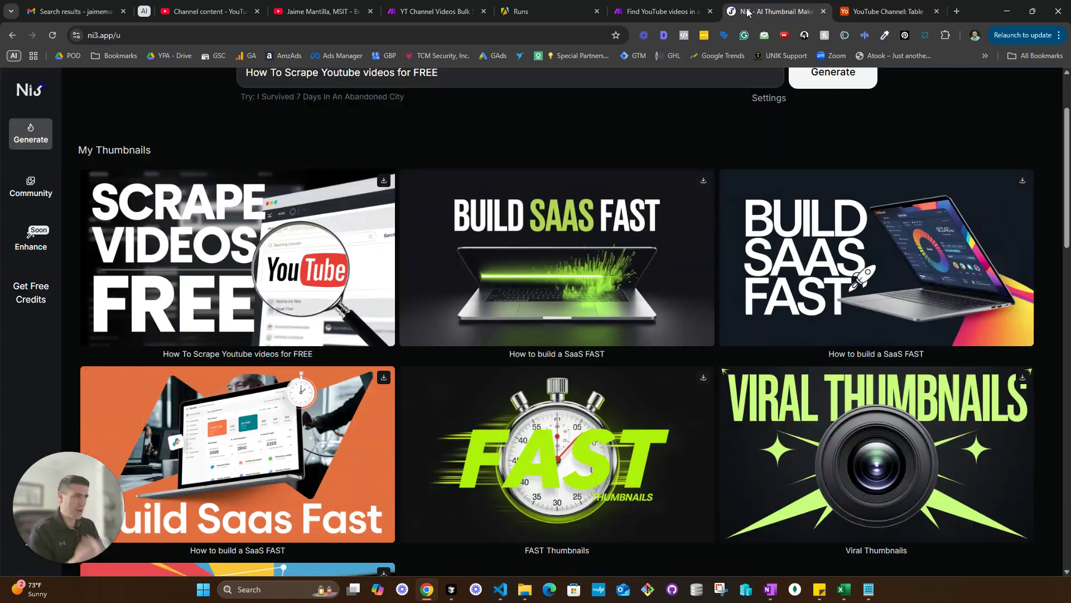
Compare the generated thumbnails in Ni3 with the thumbnails of the latest videos on the YouTube channel page.
left_click(775, 11)
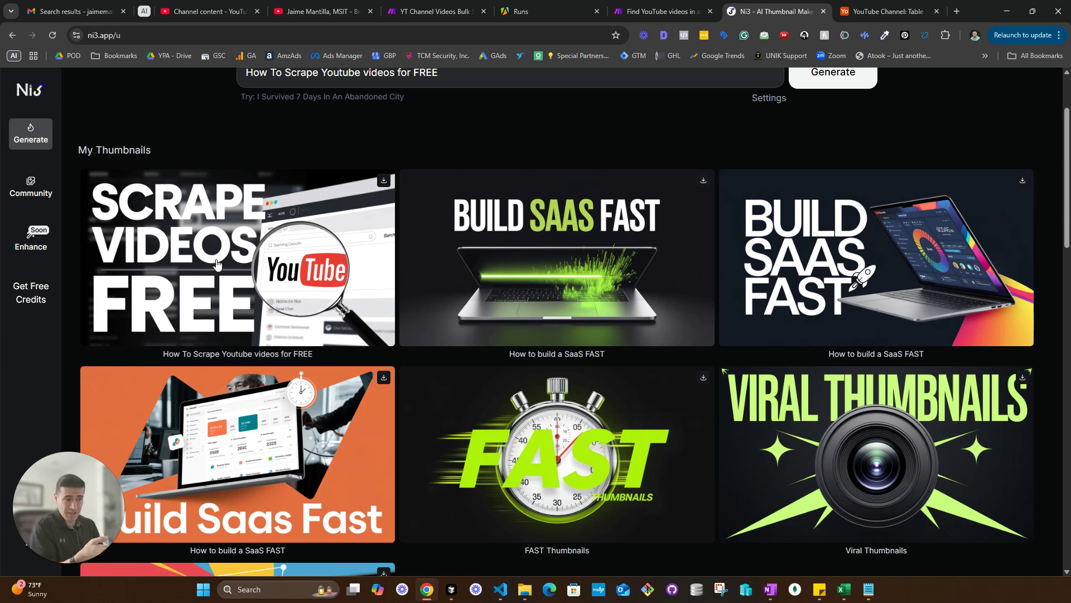
left_click(303, 11)
scroll(448, 307, "up", 8)
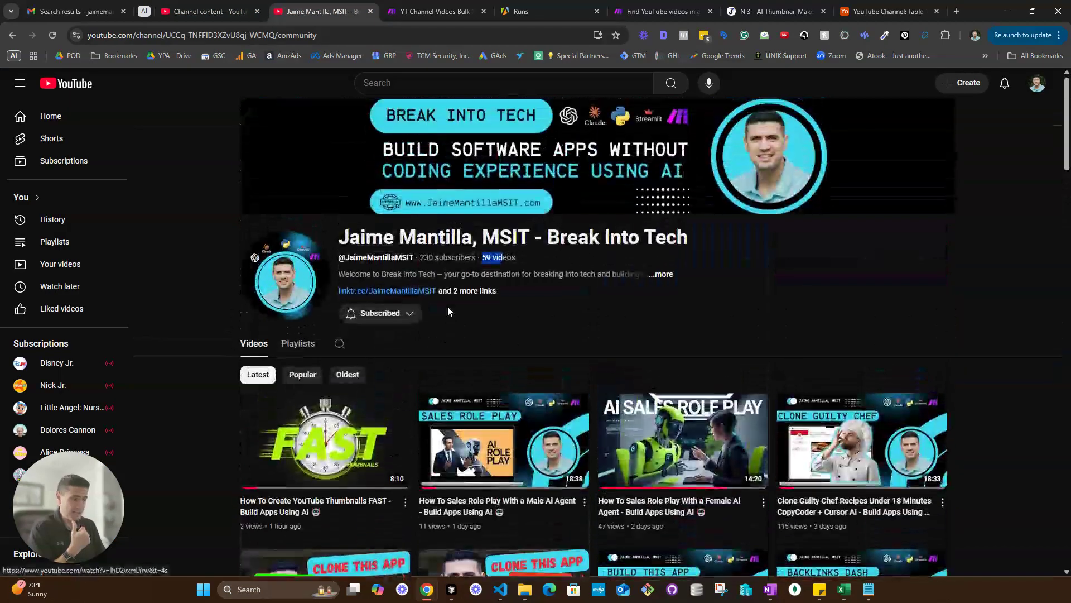
scroll(448, 307, "down", 4)
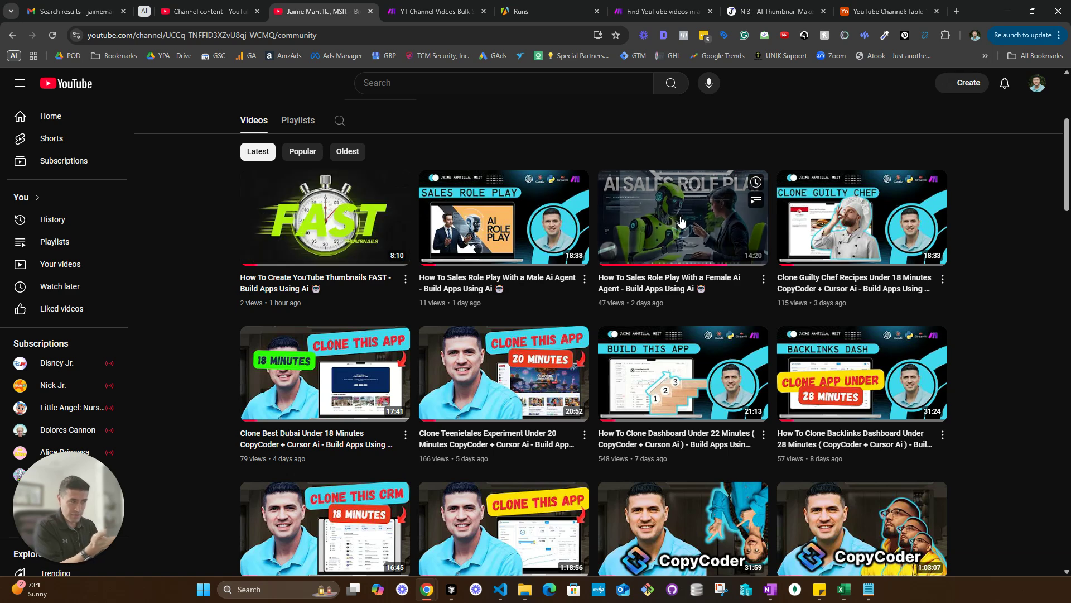
left_click(769, 12)
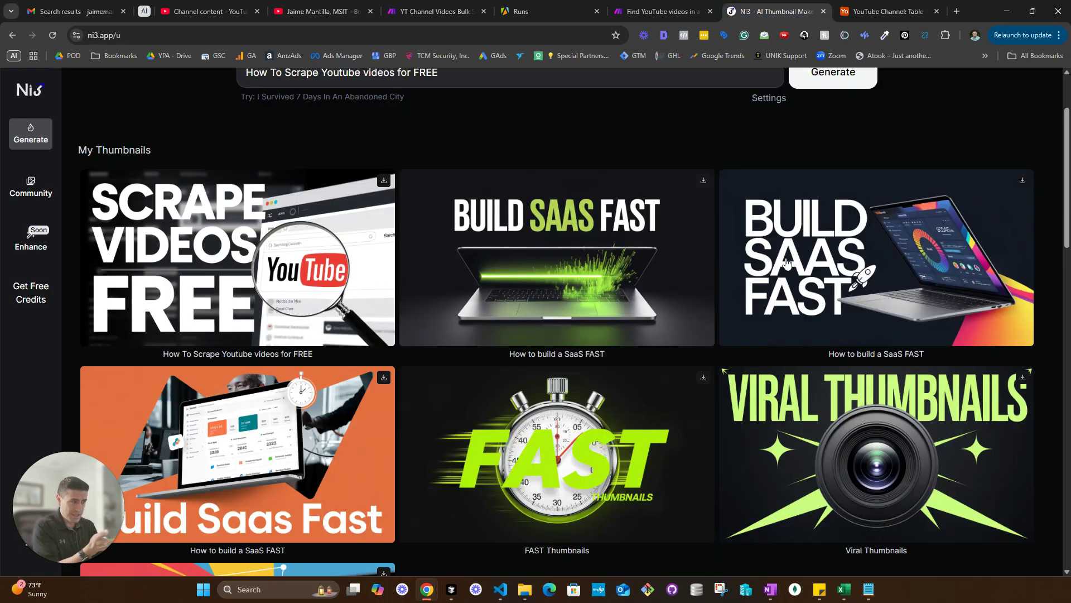
scroll(786, 262, "down", 2)
scroll(329, 435, "down", 2)
scroll(330, 436, "up", 2)
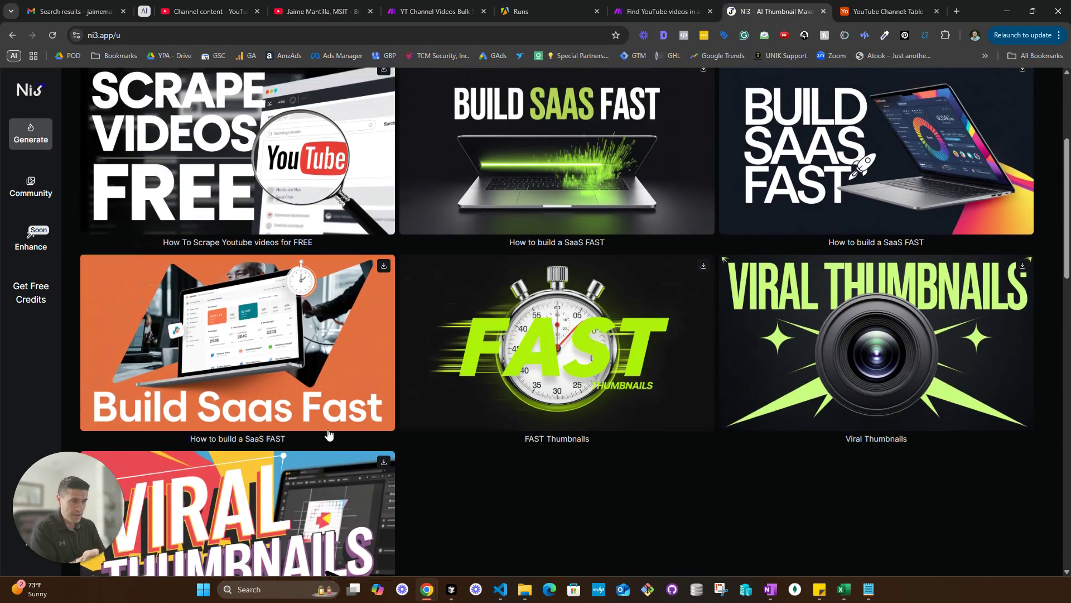
left_click(352, 16)
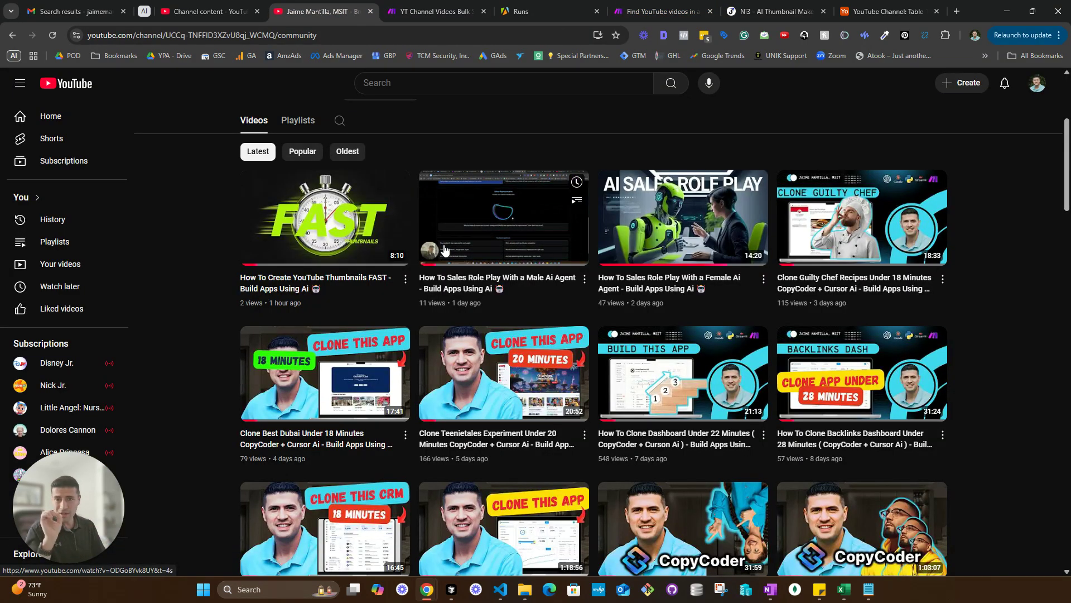
Switch to Ni3 and generate a thumbnail for the title "How To Summarize YouTube Videos Transcripts in SECONDS".
key("ctrl+7")
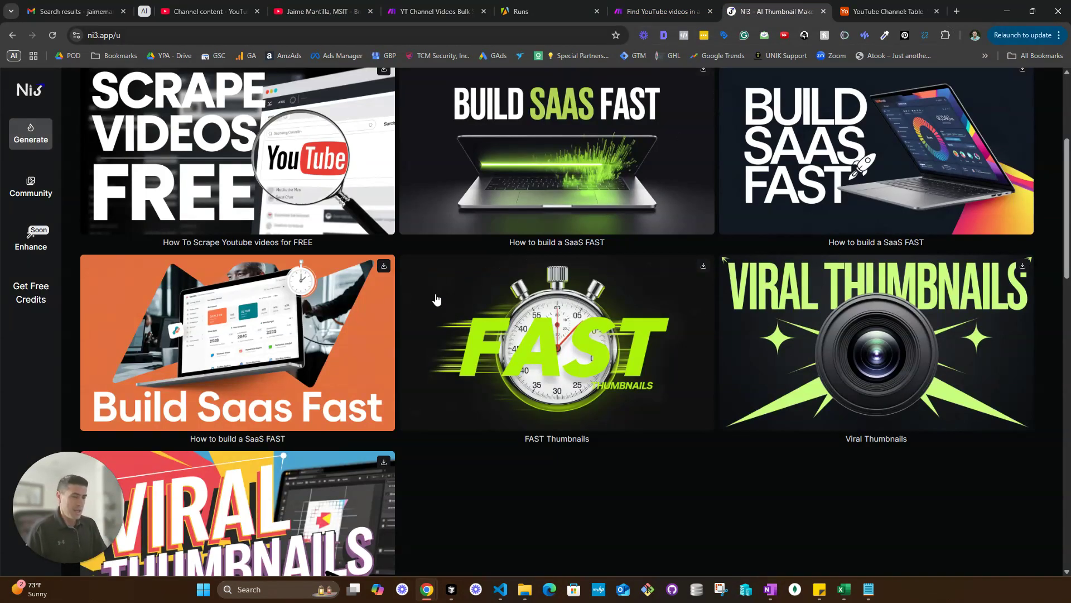
scroll(437, 300, "up", 4)
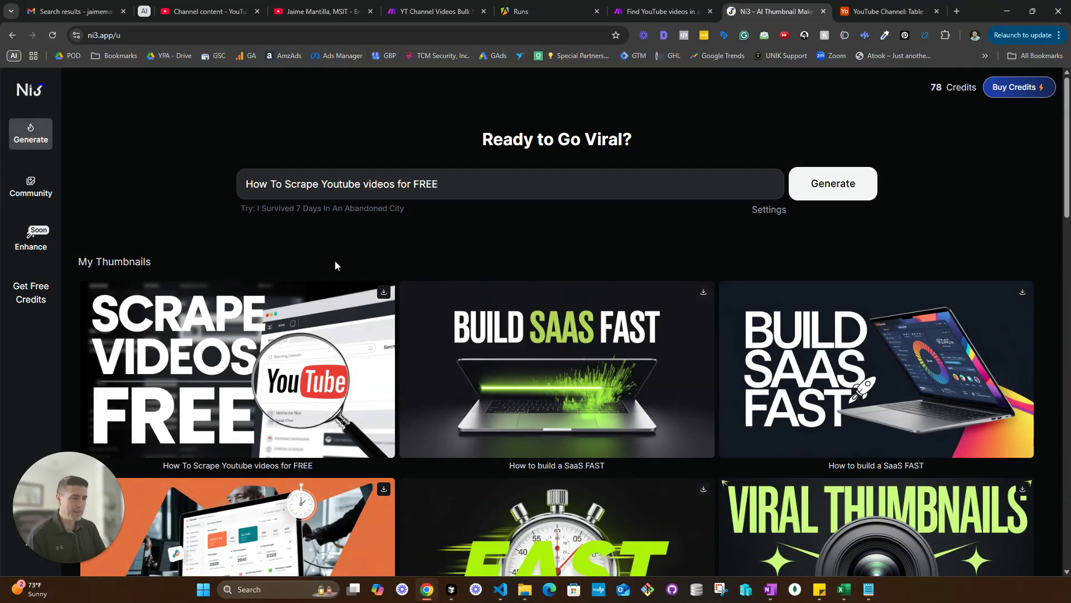
left_click_drag(438, 186, 244, 191)
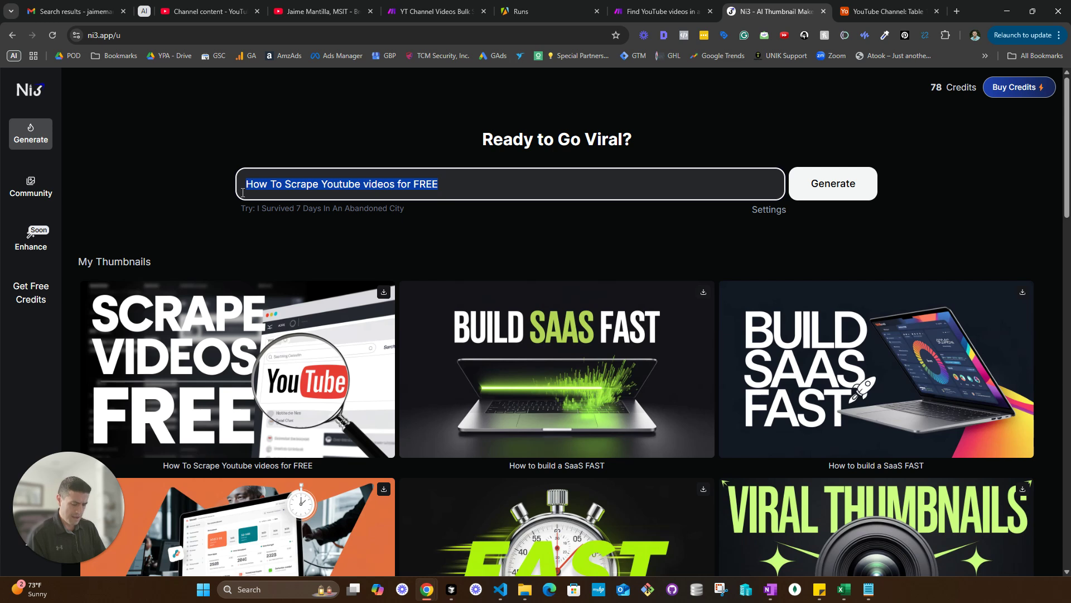
type("How To Summarize YouTube Video Transcripts in SECONDS")
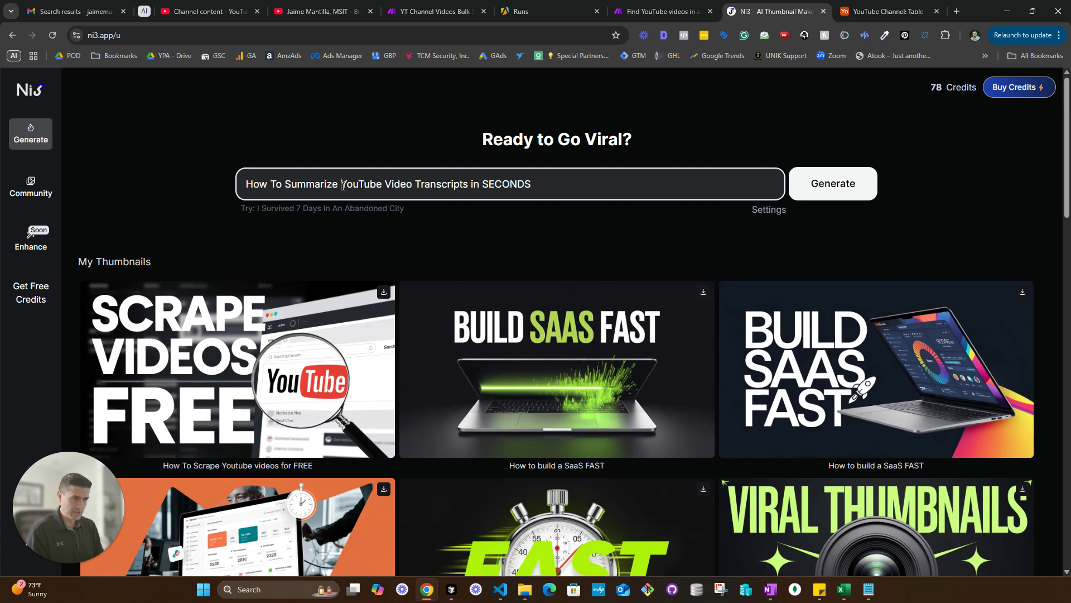
left_click(413, 185)
type("s")
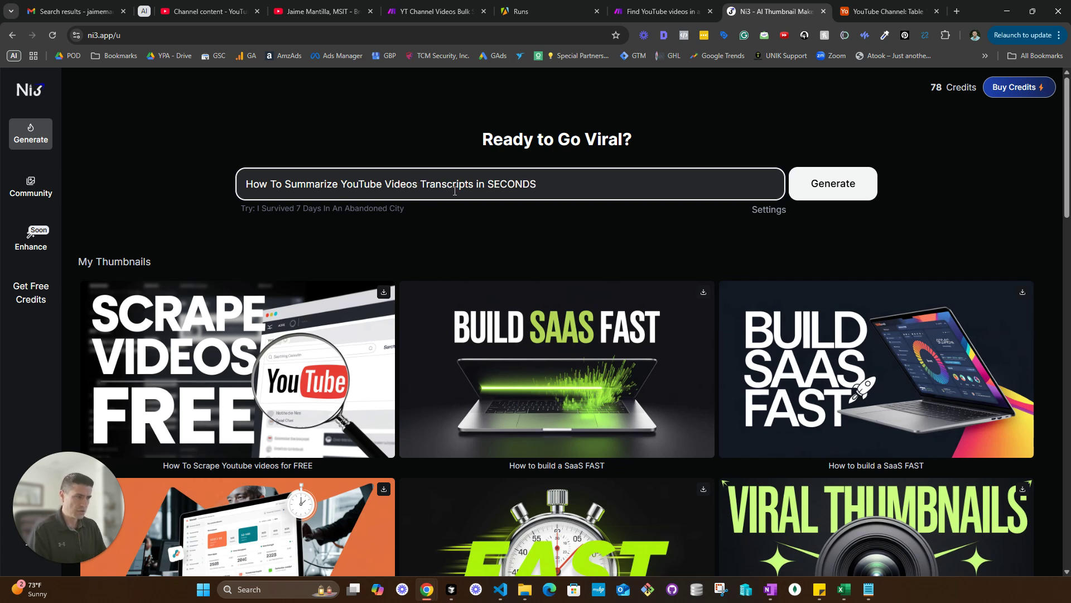
left_click(831, 197)
left_click(838, 195)
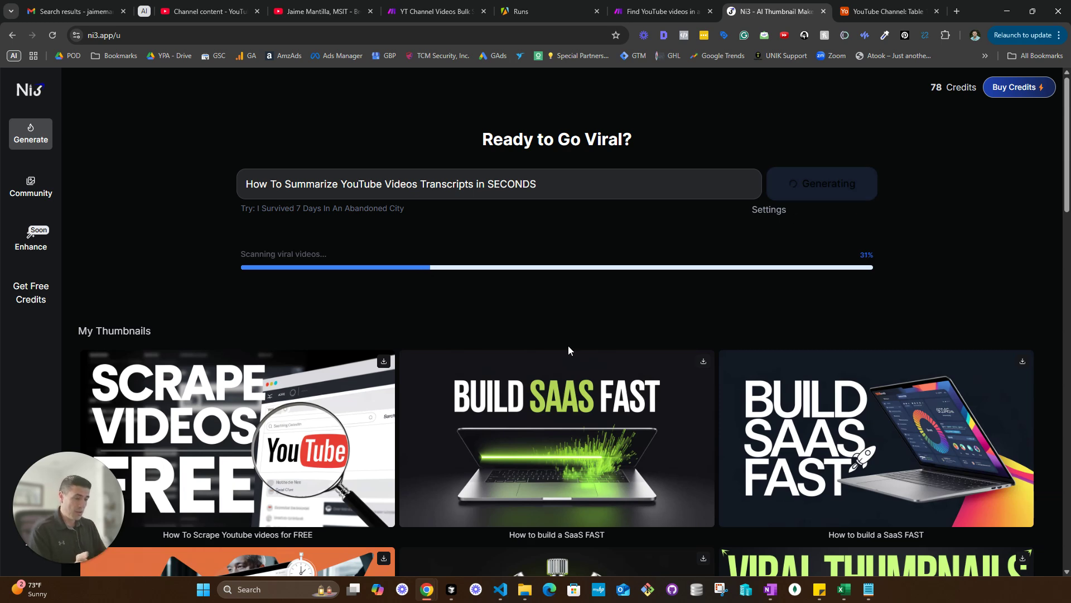
Enlarge the "Scrape Videos Free" thumbnail, then look through the previously generated thumbnails in the gallery.
left_click(243, 428)
left_click(335, 325)
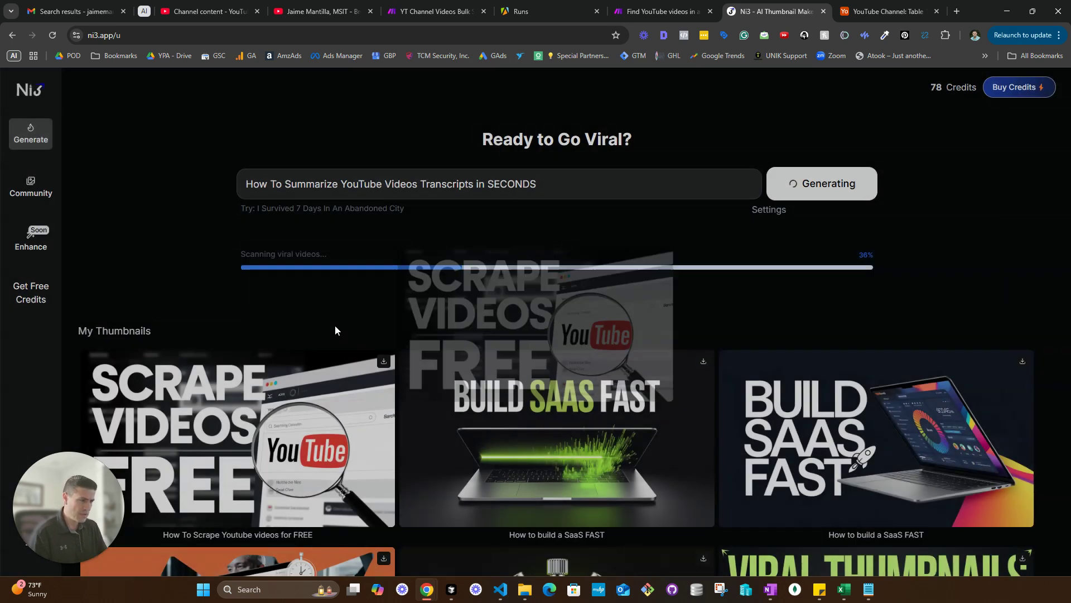
scroll(576, 404, "down", 3)
scroll(576, 403, "down", 15)
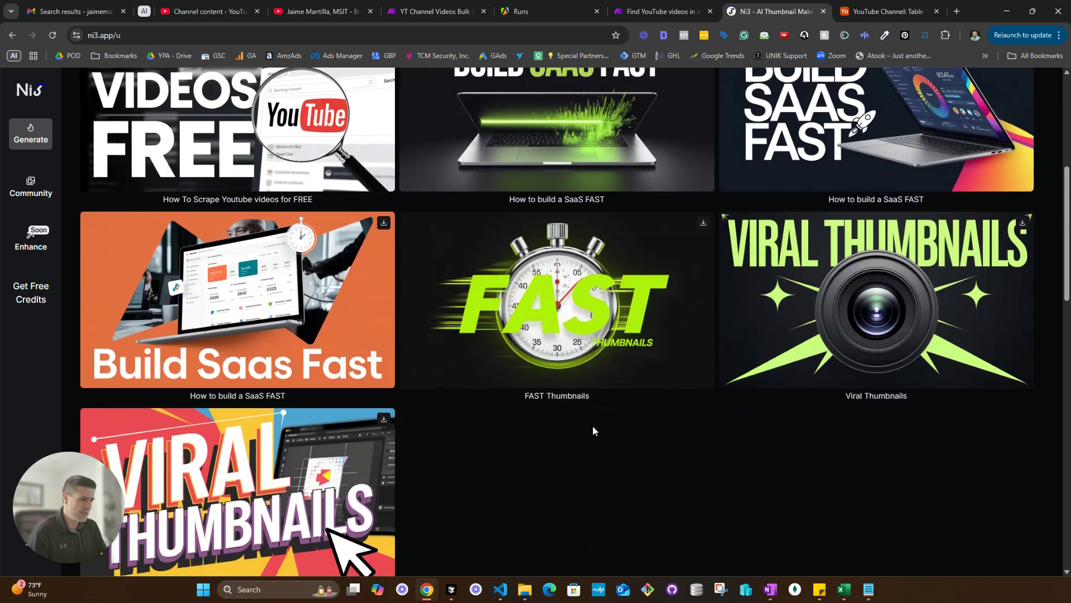
scroll(515, 401, "up", 15)
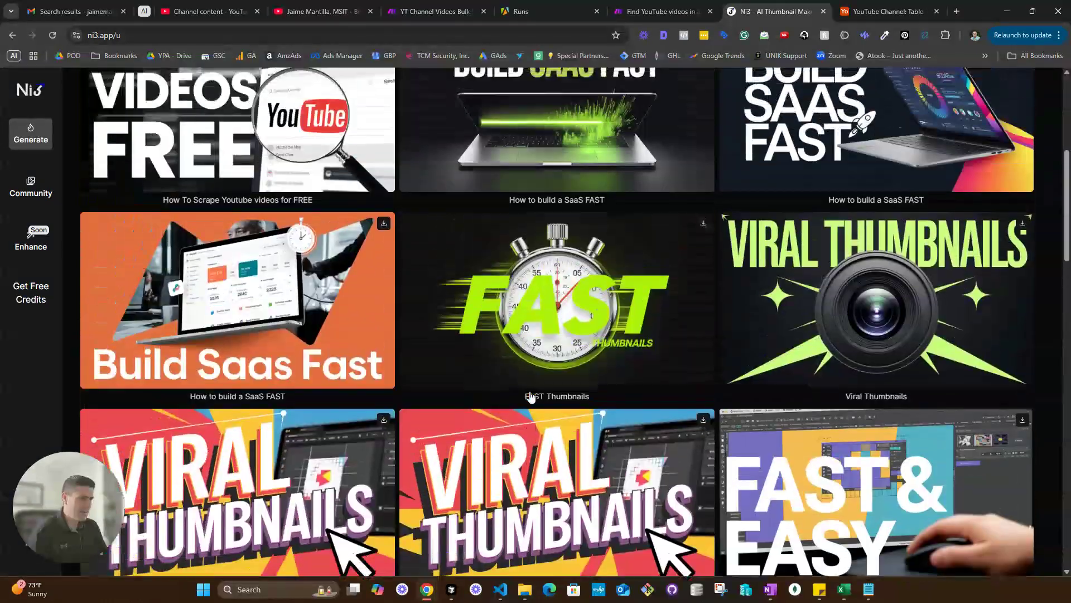
scroll(523, 398, "down", 8)
scroll(522, 398, "up", 15)
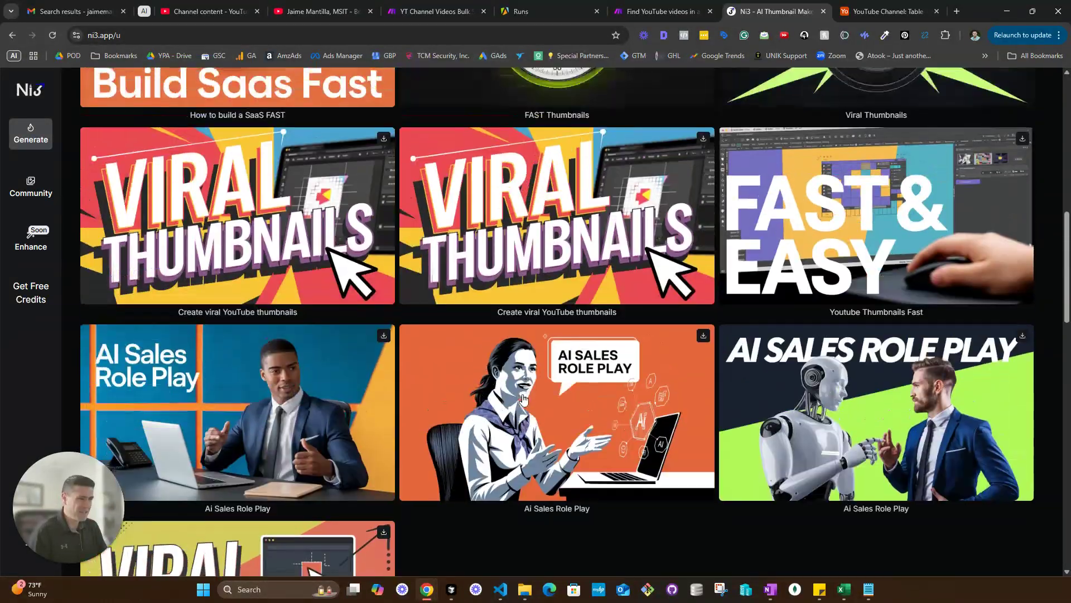
scroll(524, 399, "down", 3)
scroll(524, 398, "up", 5)
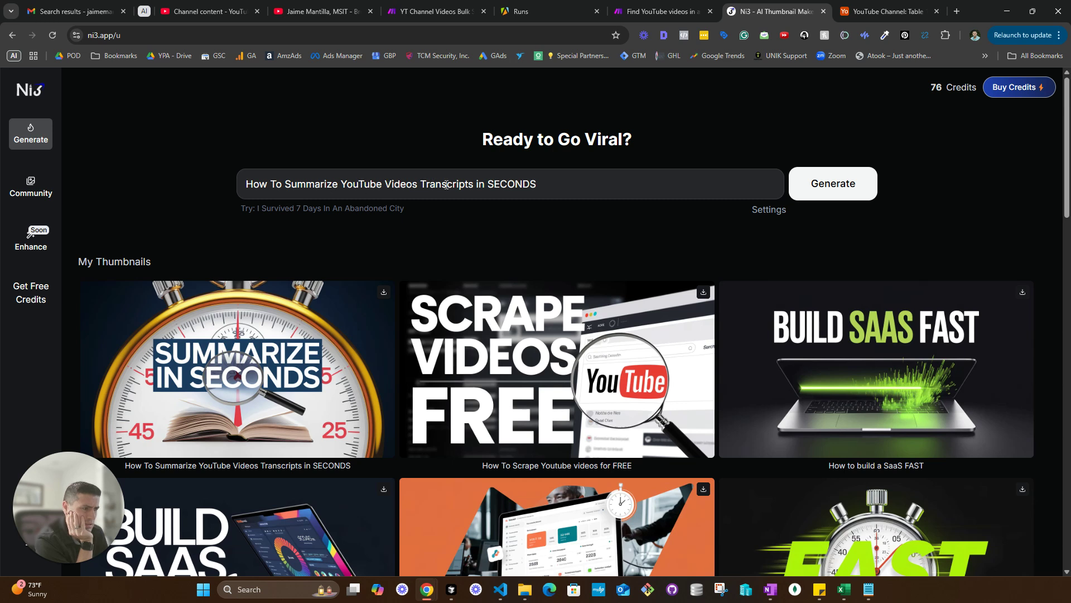
Try to generate another thumbnail with the title shortened to "How To Summarize YouTube Videos in SECONDS".
double_click(446, 185)
key("BackSpace")
key("BackSpace")
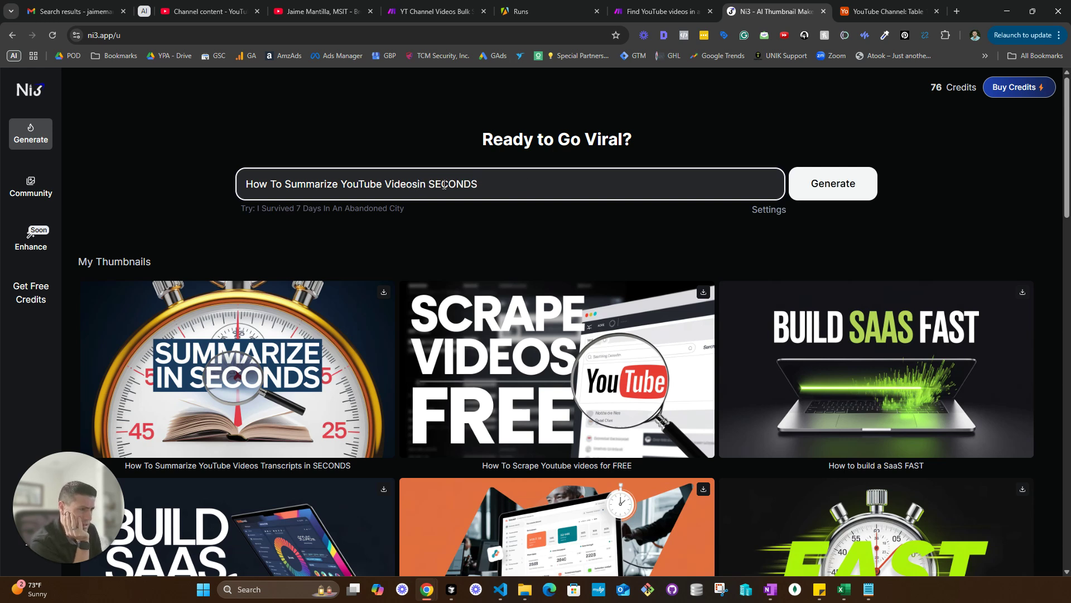
left_click(482, 192)
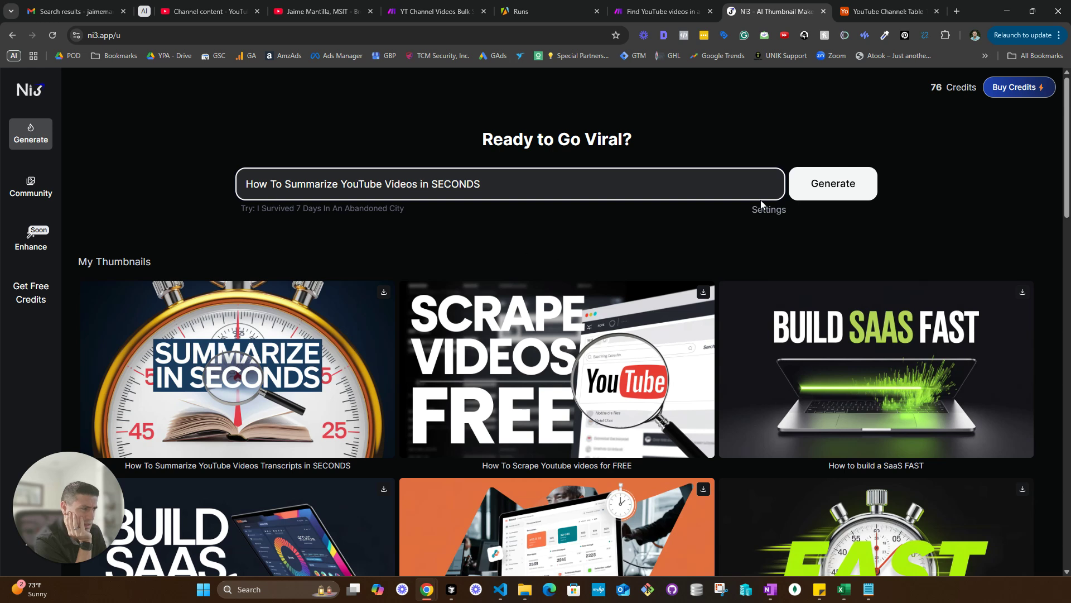
left_click(842, 195)
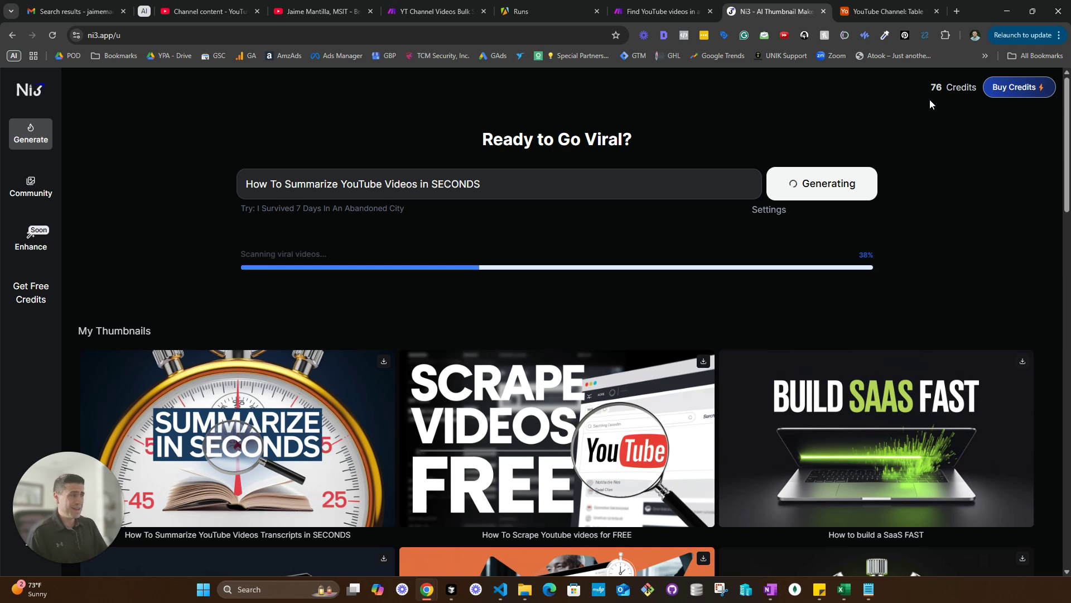
Look at the credit packages and their prices, and return to the thumbnail generator.
left_click(1013, 88)
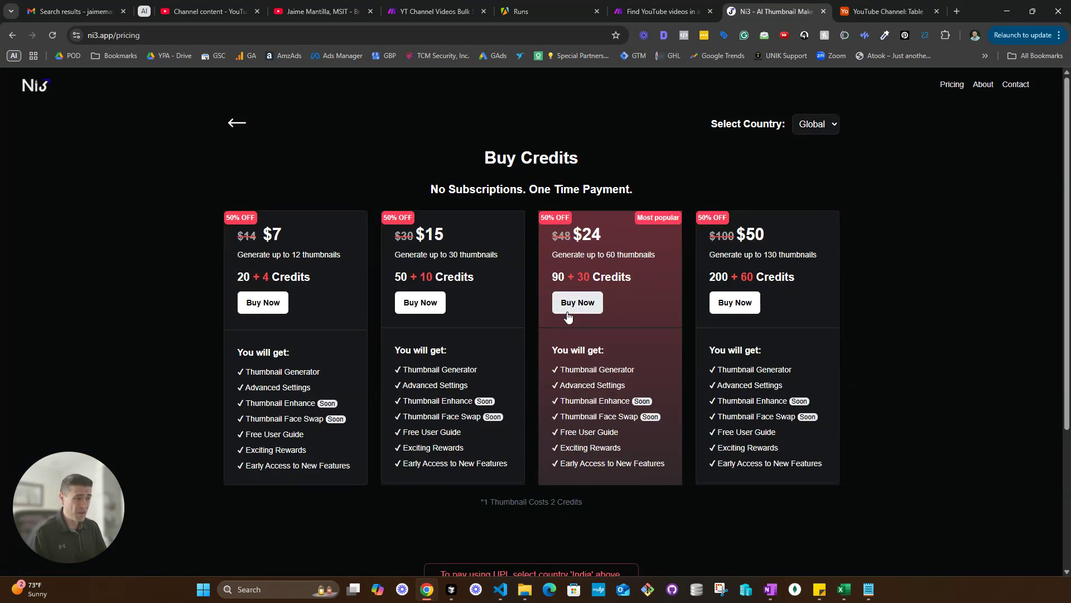
left_click(241, 135)
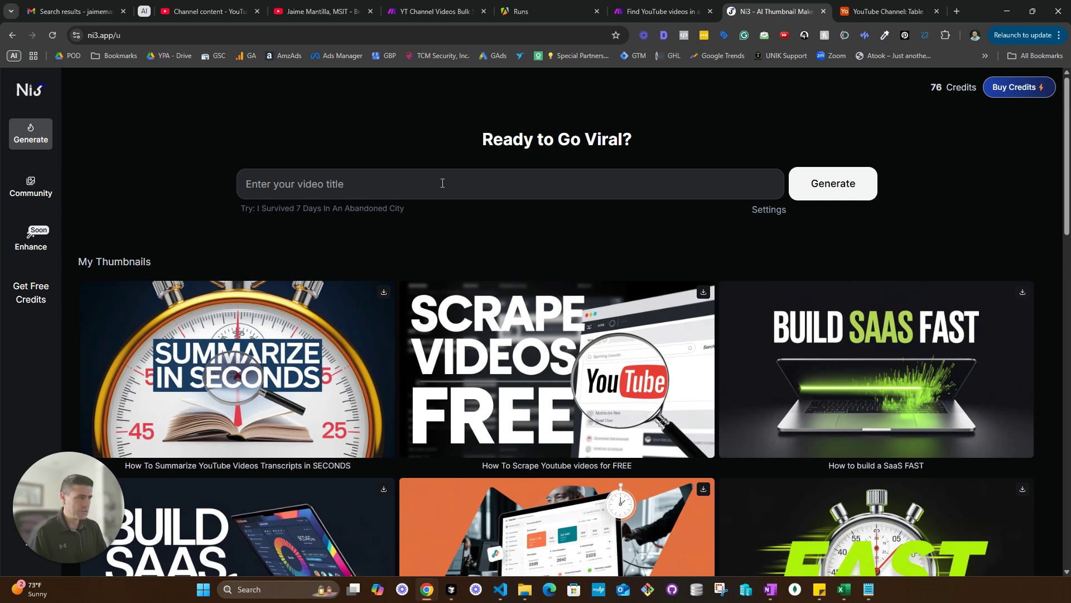
Enter the title "How To Summarize YouTube Videos in SECONDS" and generate a thumbnail for it.
left_click(564, 175)
type("How To Summarize YouTube Videos Transcripts in SECONDS")
left_click_drag(470, 184, 414, 184)
key("BackSpace")
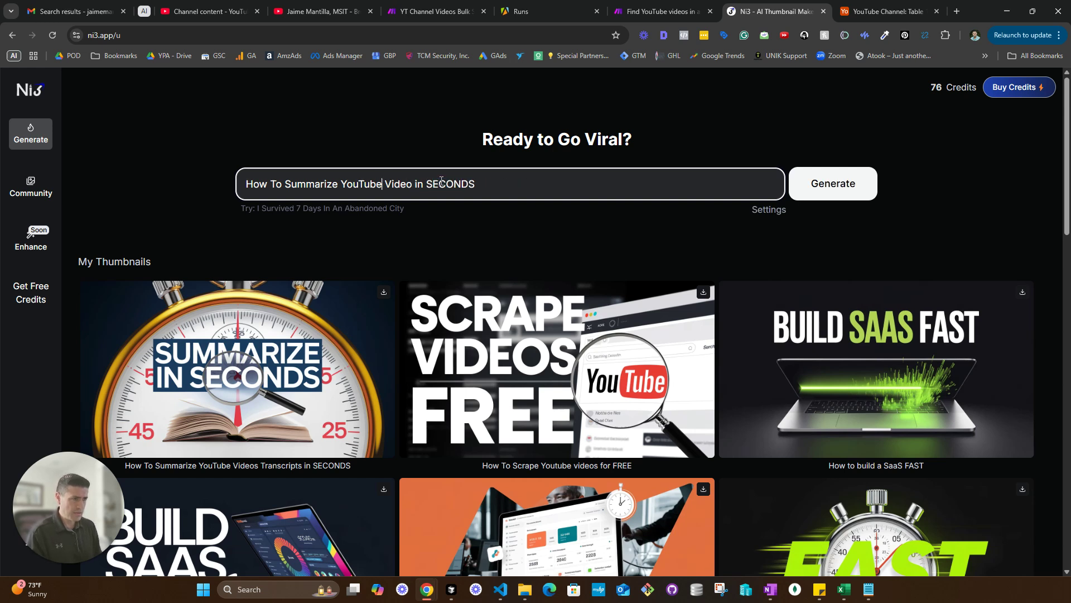
type("s")
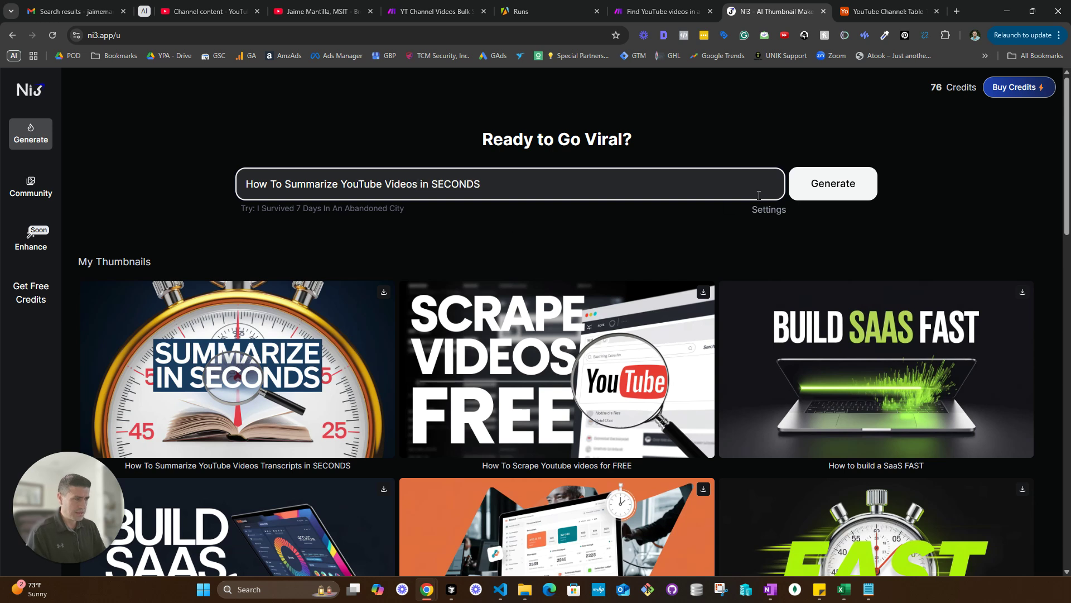
left_click(848, 195)
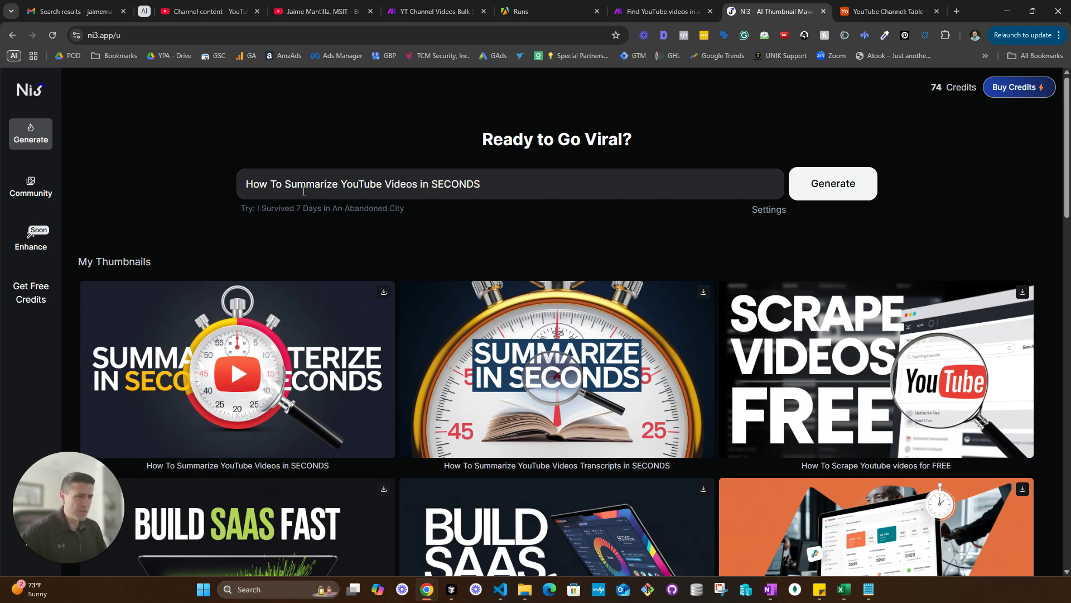
Remove "How To" from the beginning of the video title.
triple_click(310, 183)
double_click(310, 184)
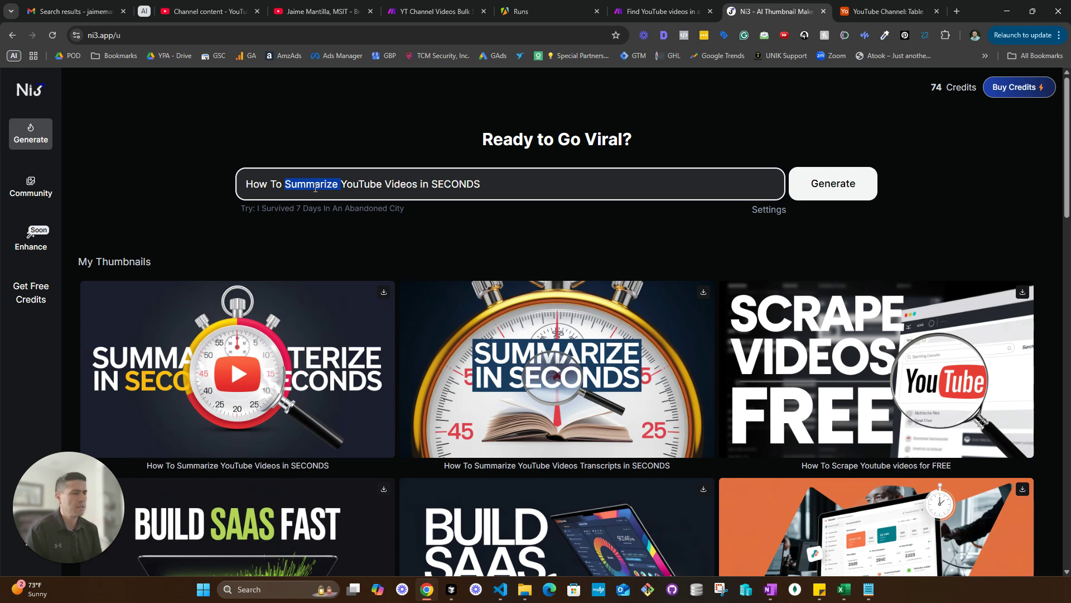
key("Left")
key("BackSpace")
key("BackSpace")
key("BackSpace")
key("BackSpace")
key("BackSpace")
key("BackSpace")
key("BackSpace")
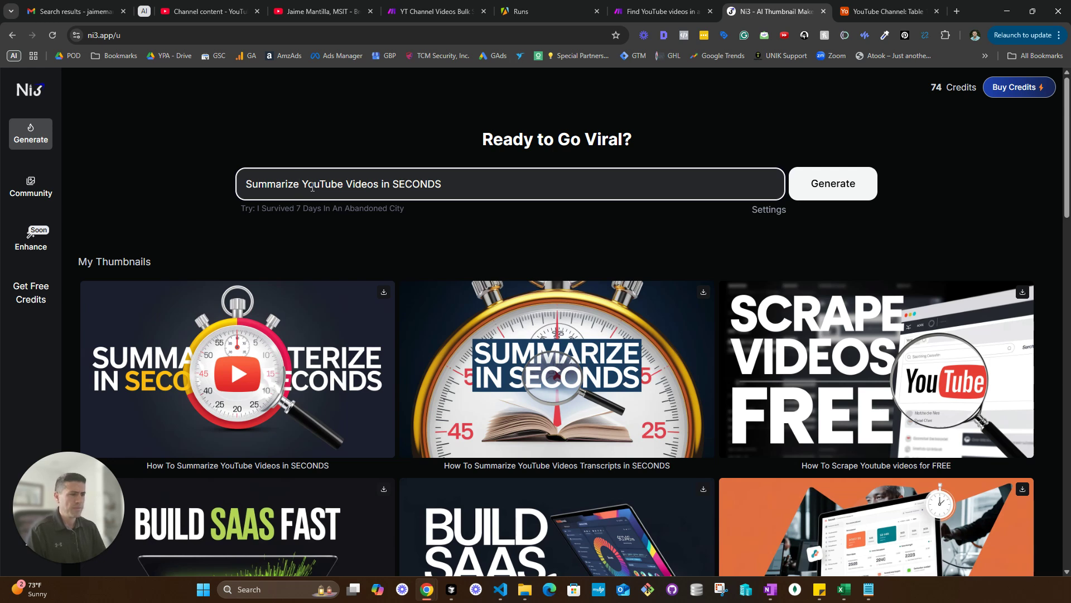
Reword the video title as "YouTube Summary in SECONDS".
double_click(299, 185)
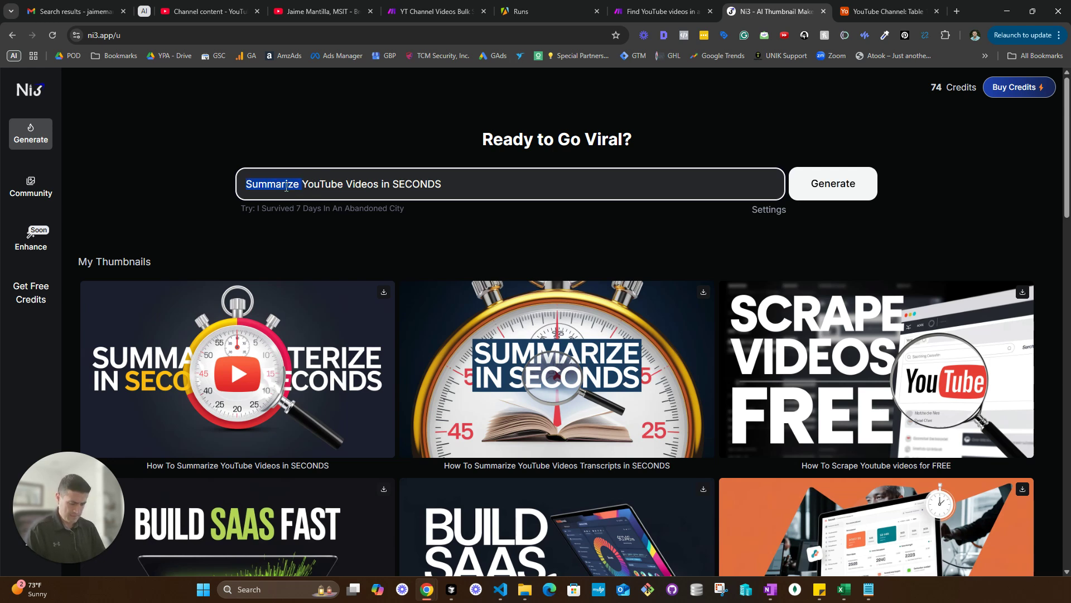
key("BackSpace")
type("Summary")
key("Delete")
key("Delete")
key("Delete")
key("Delete")
key("Delete")
key("Delete")
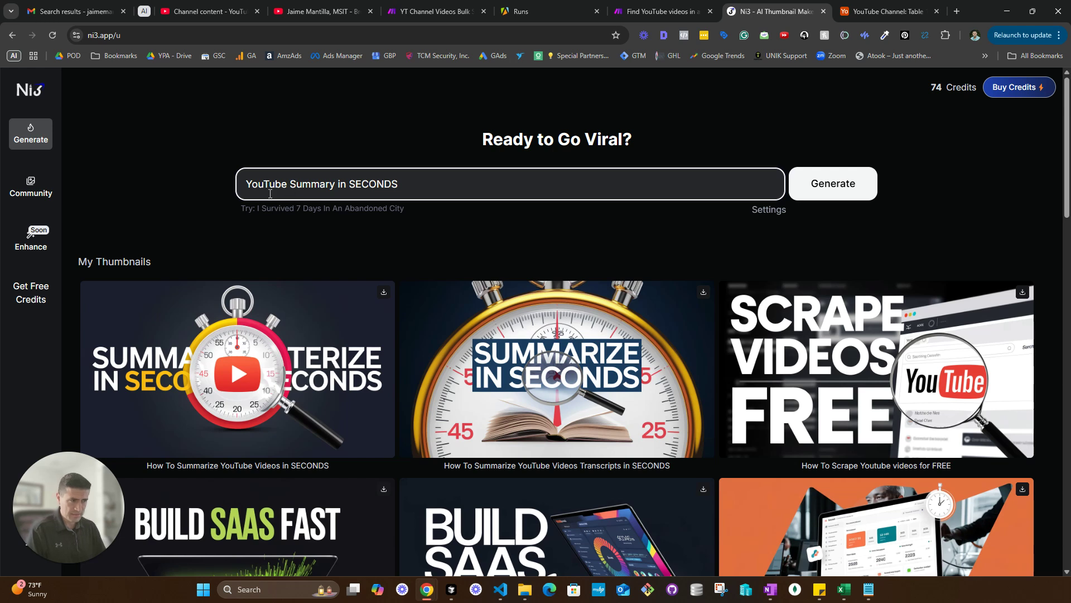
Insert "Video" after "YouTube" in the title and generate a thumbnail for "YouTube Video Summary in SECONDS".
double_click(268, 187)
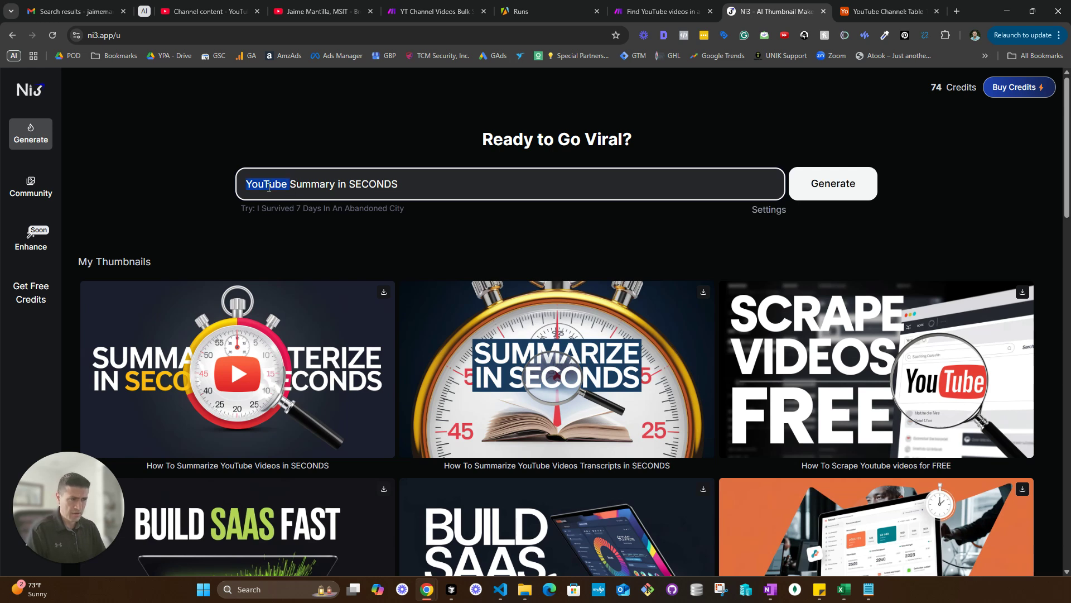
left_click(284, 184)
type("Vid")
key("BackSpace")
key("BackSpace")
type("ic")
key("BackSpace")
type("deo")
left_click(843, 186)
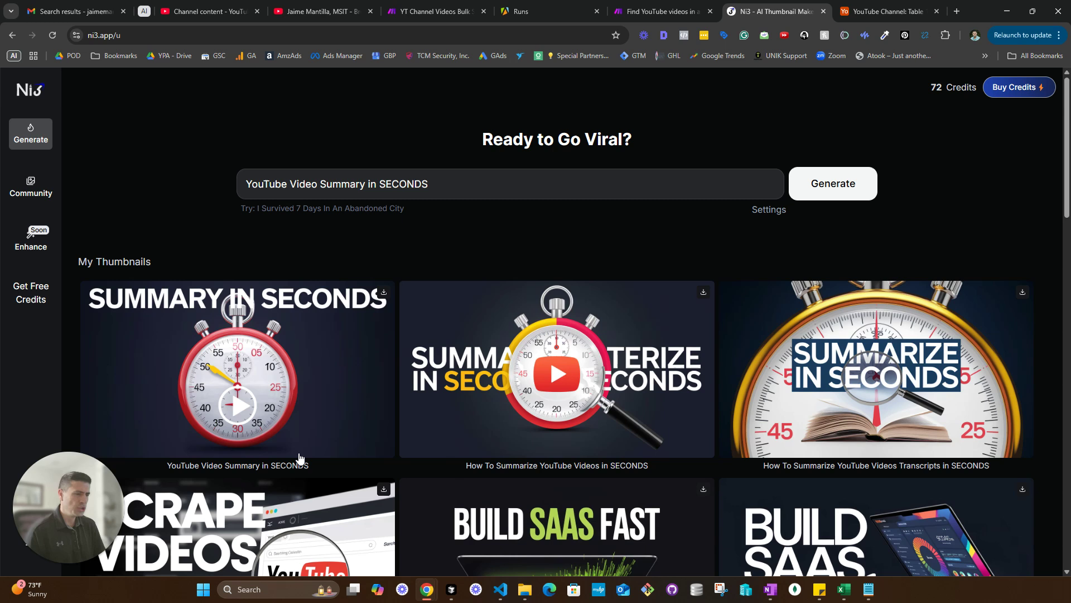
Replace "in SECONDS" with "FREE" in the title and generate a thumbnail for "YouTube Video Summary FREE".
double_click(300, 185)
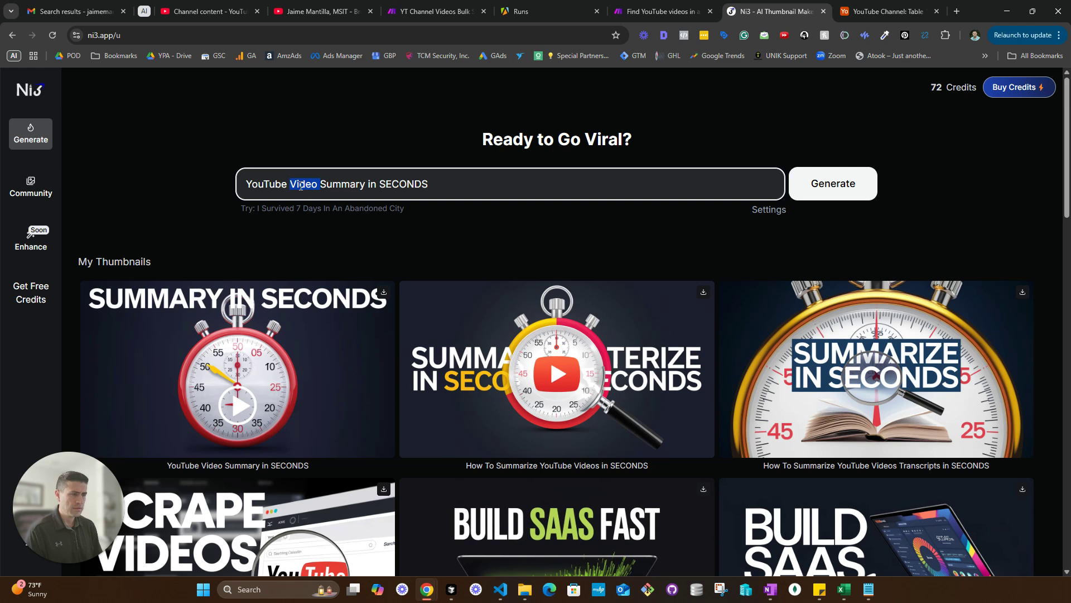
key("Right")
key("ctrl+Right")
key("Delete")
key("Delete")
key("Delete")
key("Delete")
key("Delete")
key("Delete")
key("Delete")
key("Delete")
key("Delete")
key("Delete")
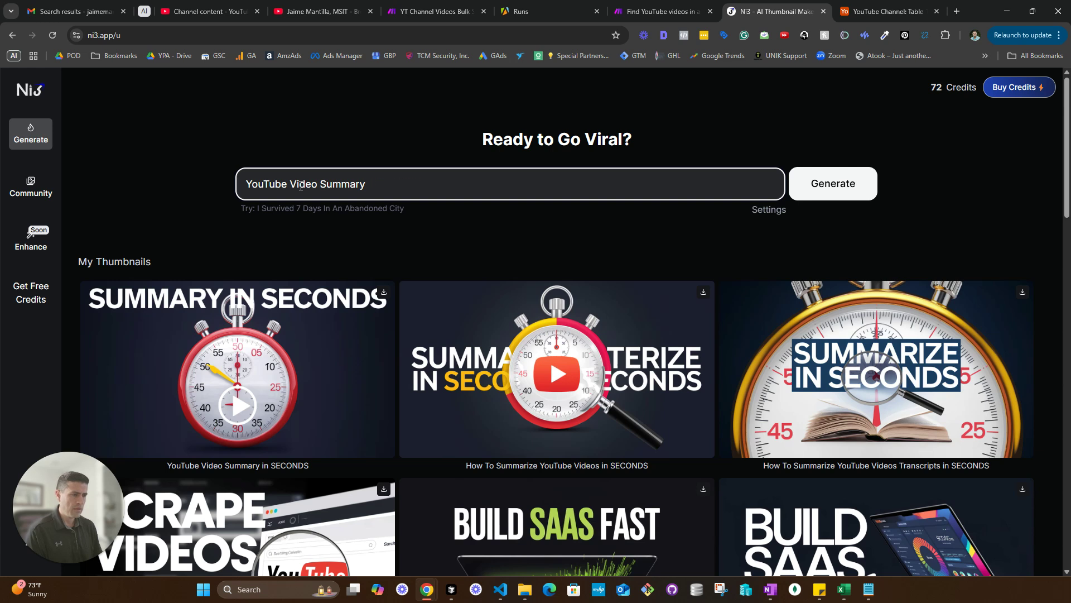
type("FREE")
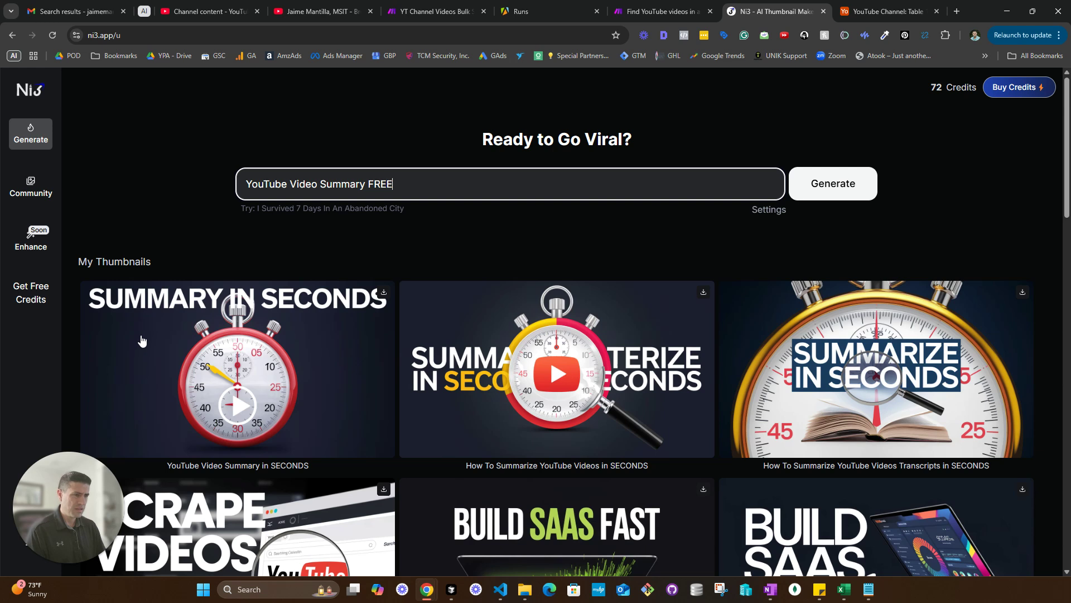
left_click(831, 188)
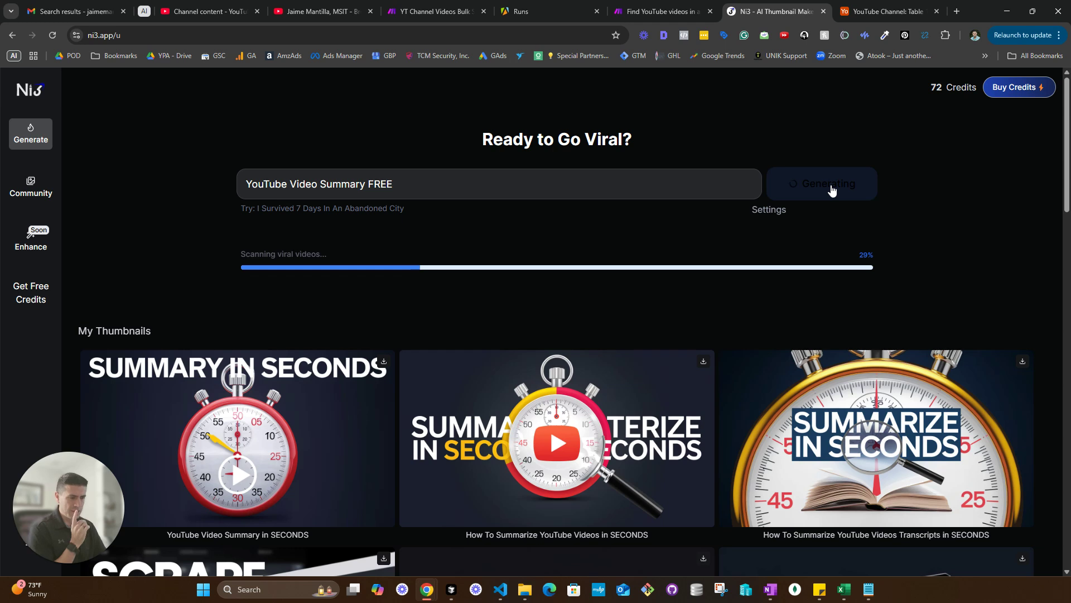
scroll(306, 358, "down", 3)
scroll(306, 358, "down", 3)
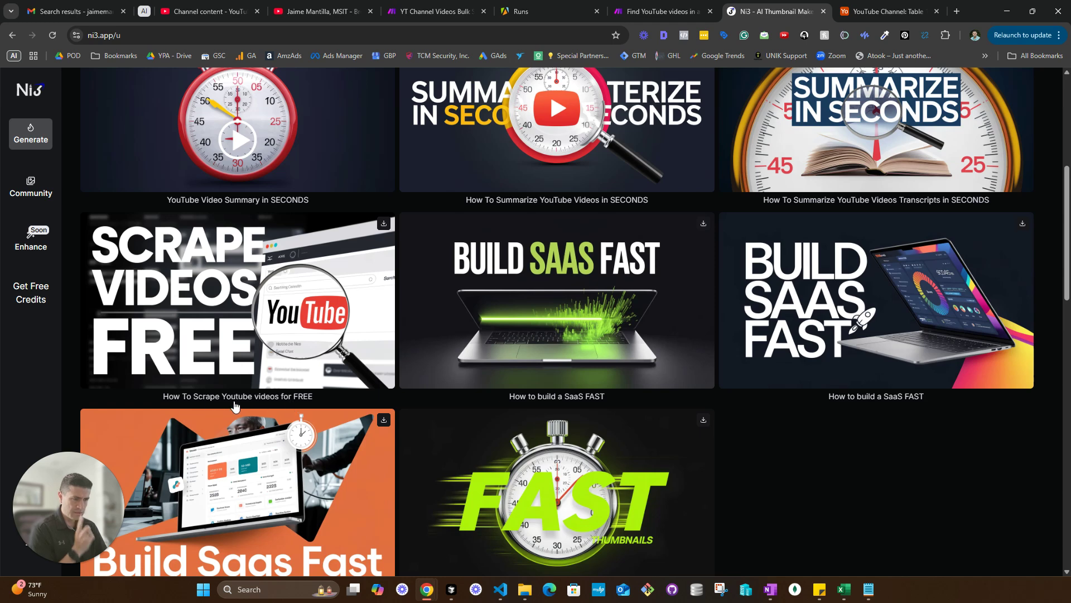
scroll(240, 404, "up", 6)
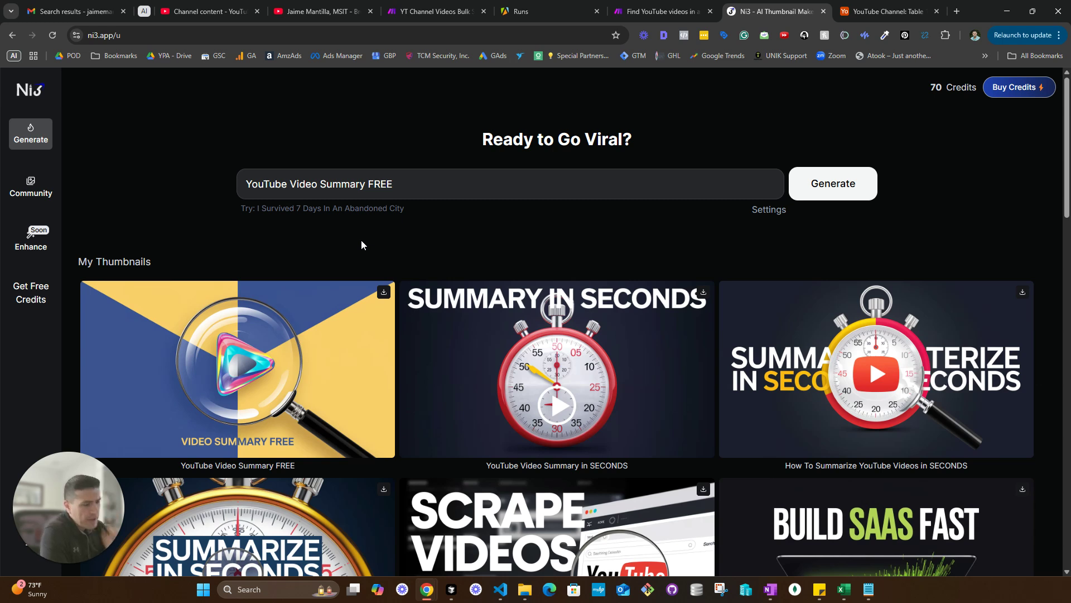
Insert "Summarize" before "Video" in the title and put "How To" at its beginning.
scroll(362, 244, "down", 5)
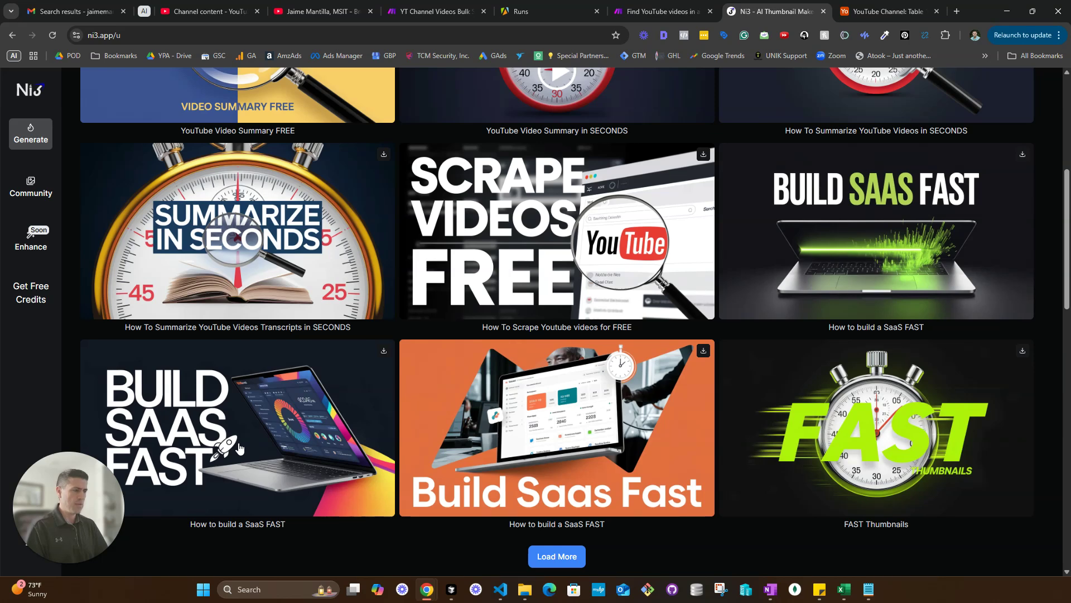
scroll(240, 448, "up", 6)
left_click(290, 184)
type("Summariz")
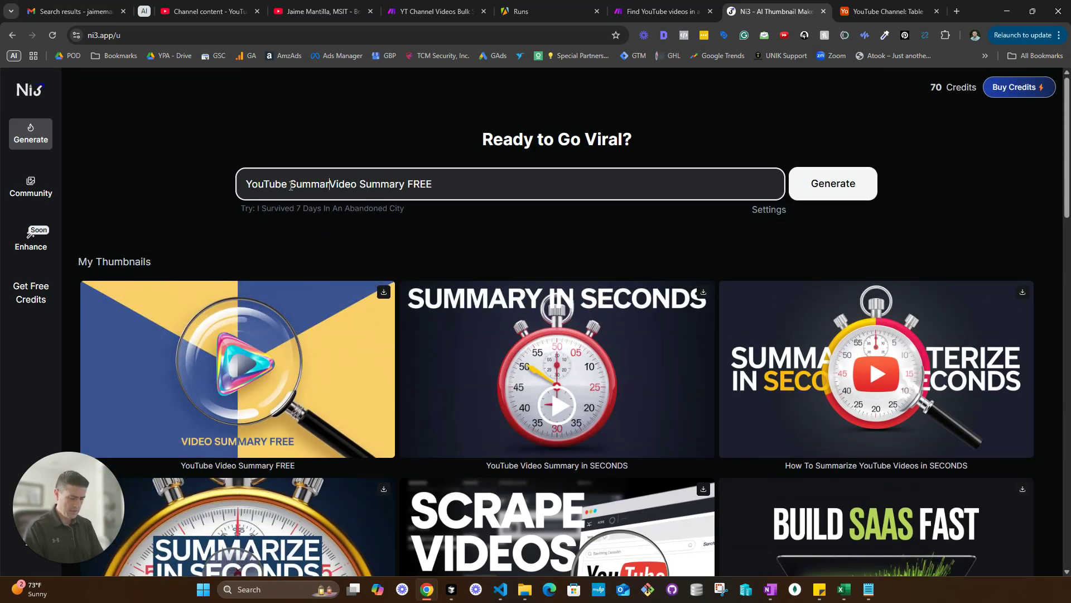
type("e ")
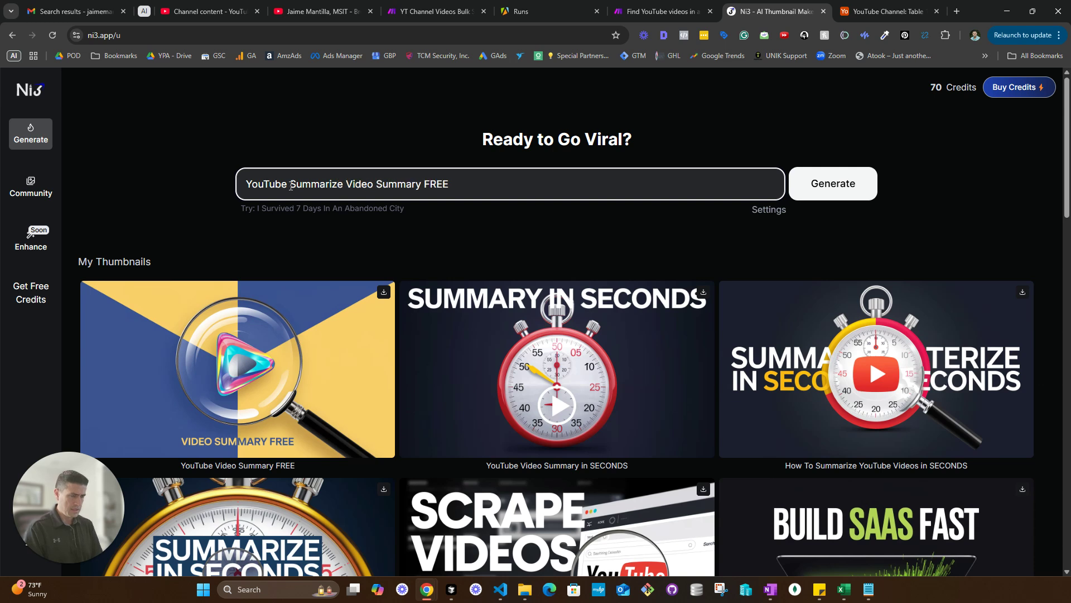
type("You")
key("BackSpace")
key("BackSpace")
key("BackSpace")
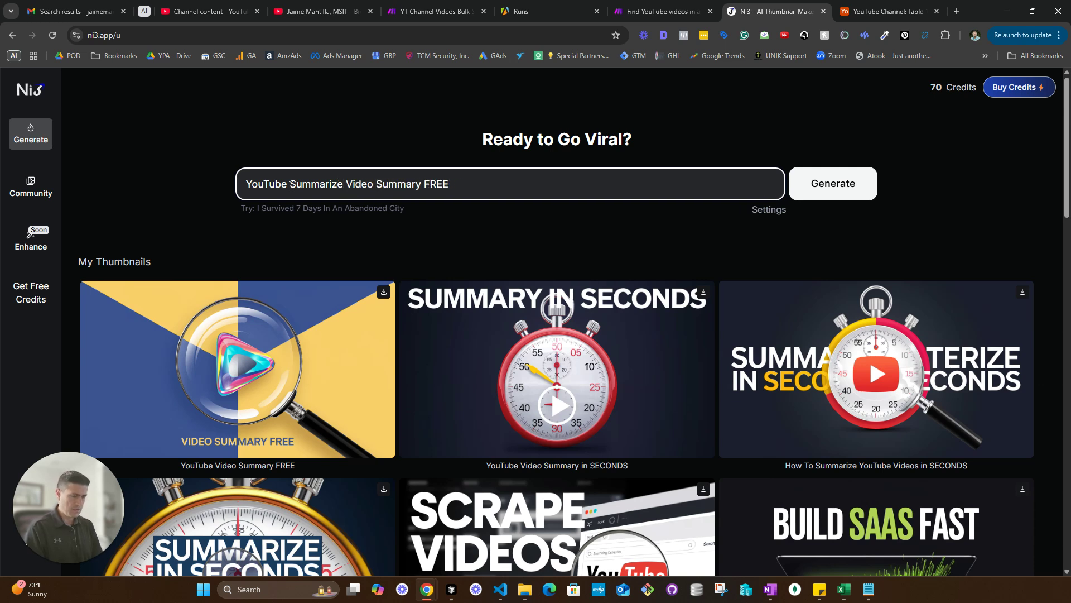
type("How To")
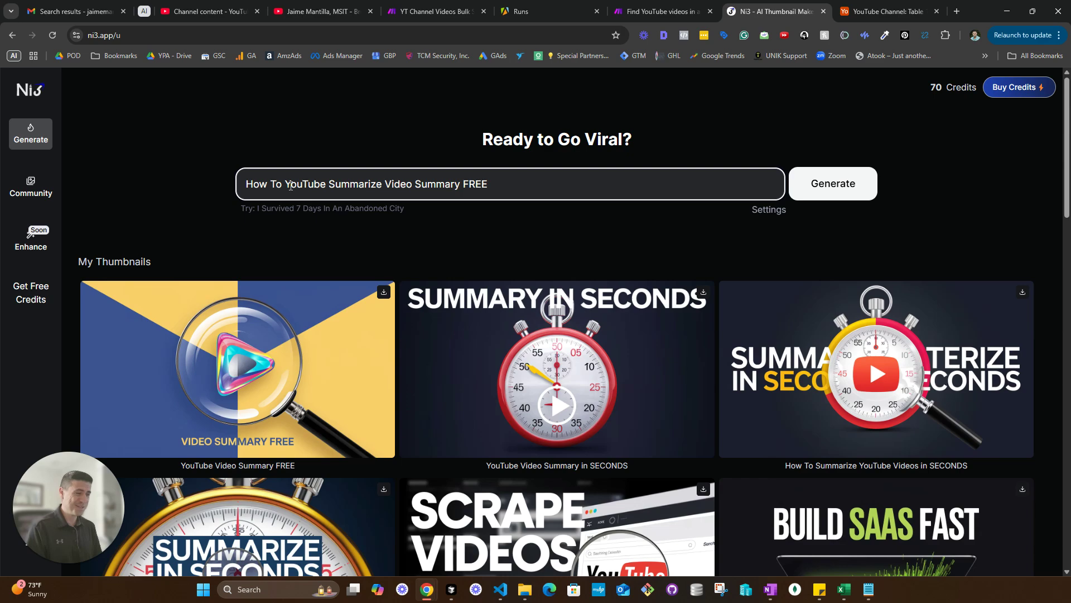
Move "YouTube" behind "Summarize" in the title and make "Video" plural, so it begins "How To Summarize YouTube Videos".
scroll(454, 352, "down", 8)
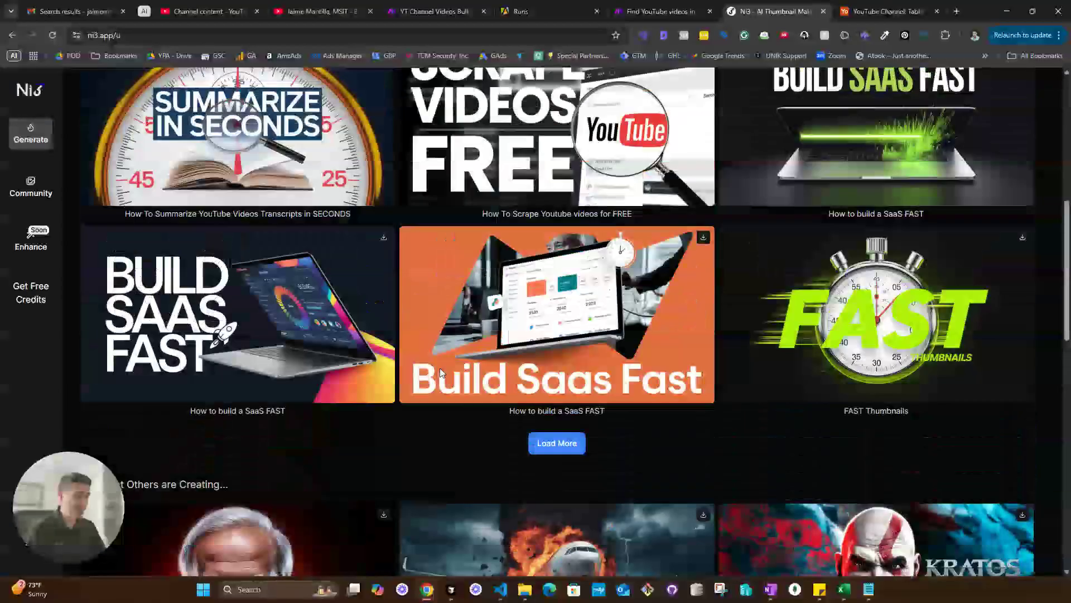
scroll(440, 372, "up", 8)
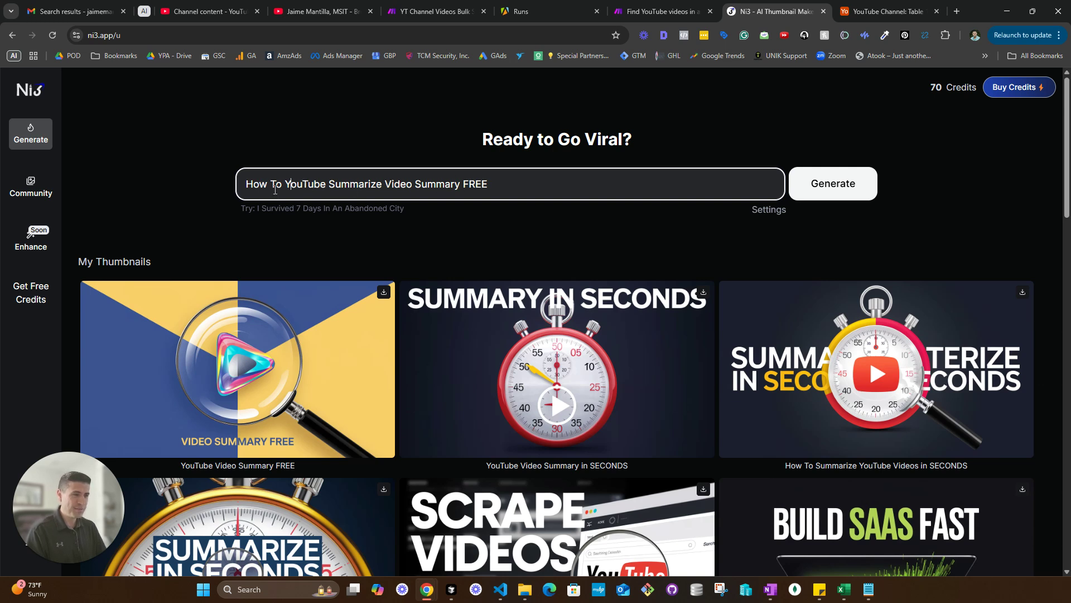
double_click(304, 184)
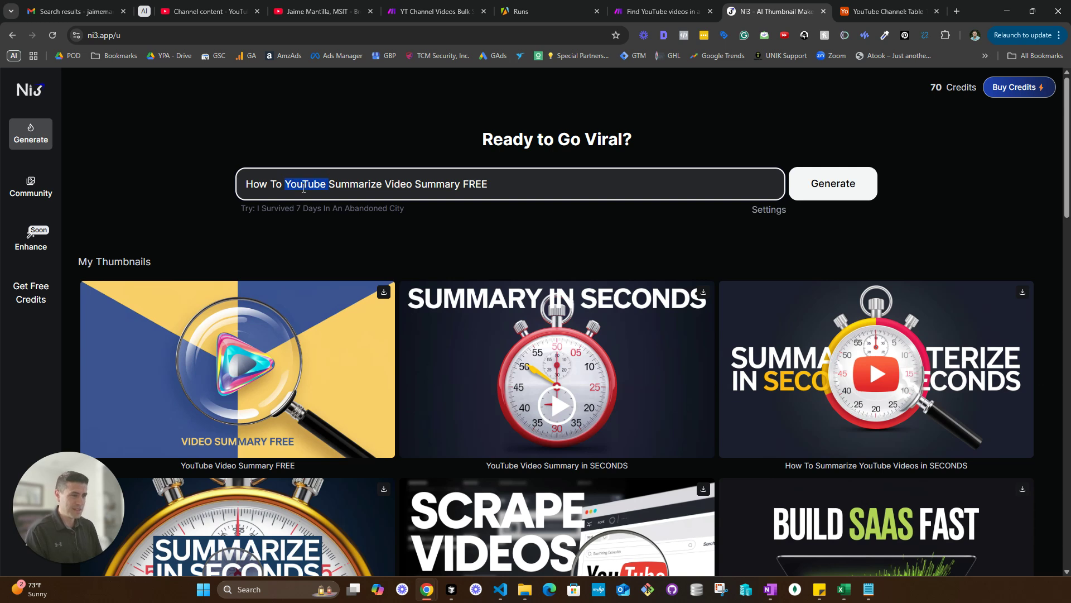
key("BackSpace")
type("Yout")
key("BackSpace")
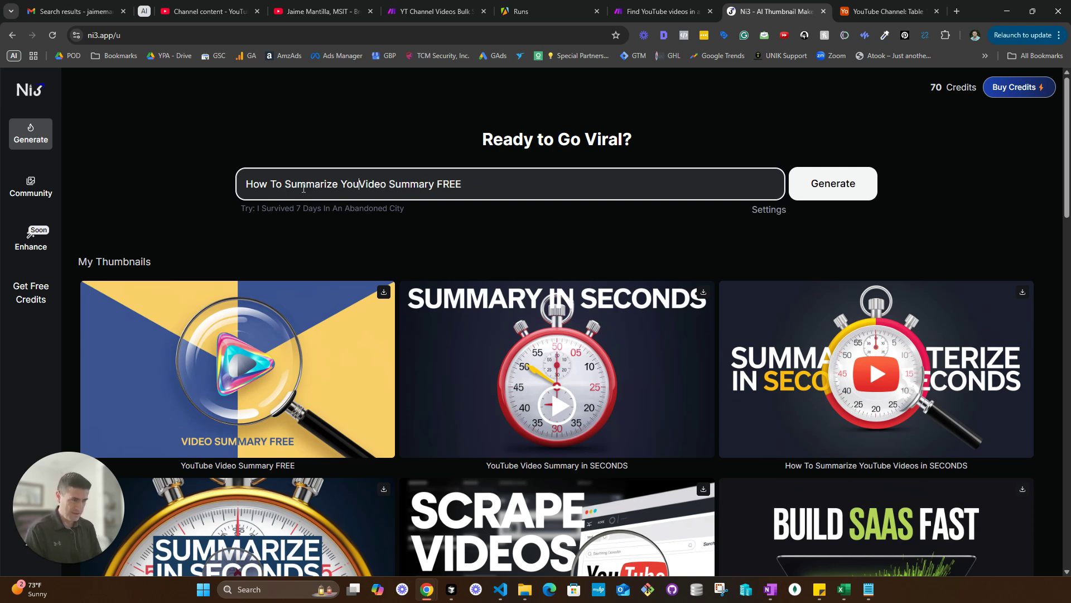
type("Tube")
key("Right")
key("Right")
type("s")
Replace "Summary FREE" at the end of the title with "FAST".
key("Delete")
key("Delete")
key("Delete")
key("Delete")
key("Delete")
key("Delete")
key("Delete")
key("Delete")
key("Delete")
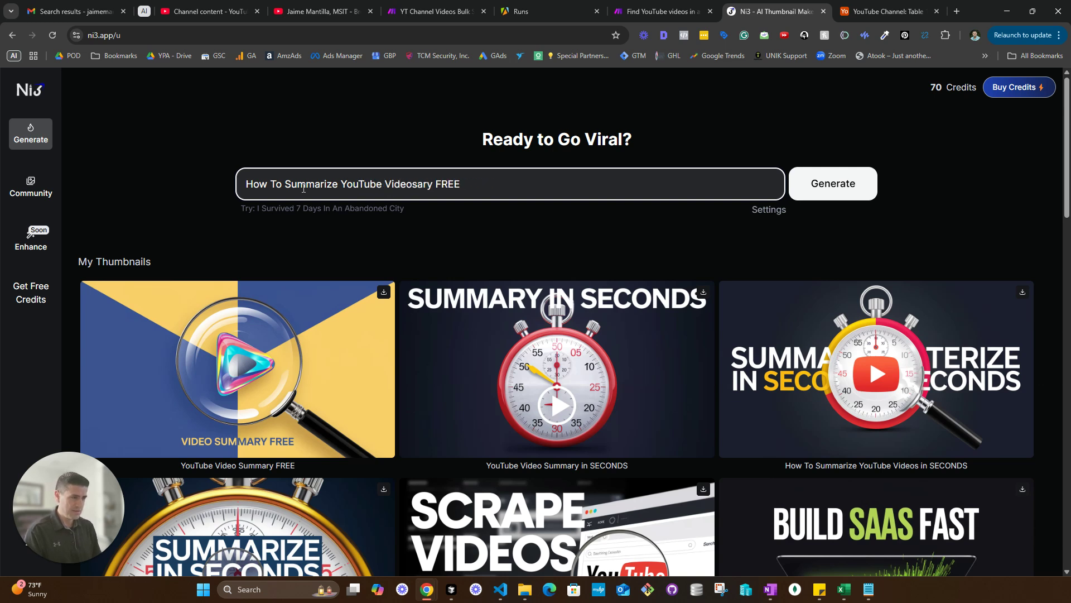
key("Delete")
key("Delete")
key("Delete")
key("Delete")
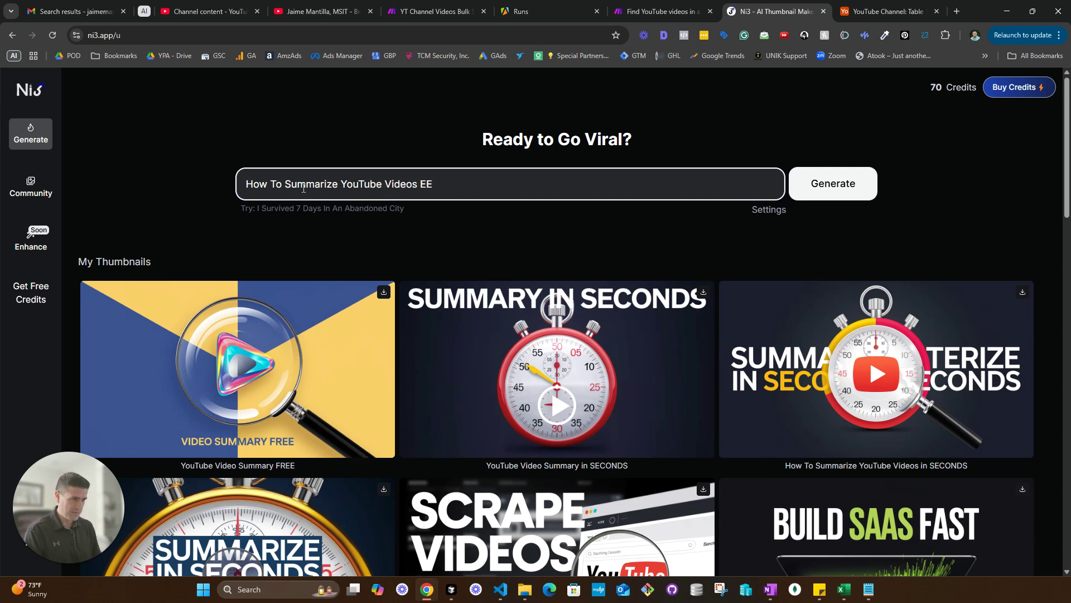
type("FAST")
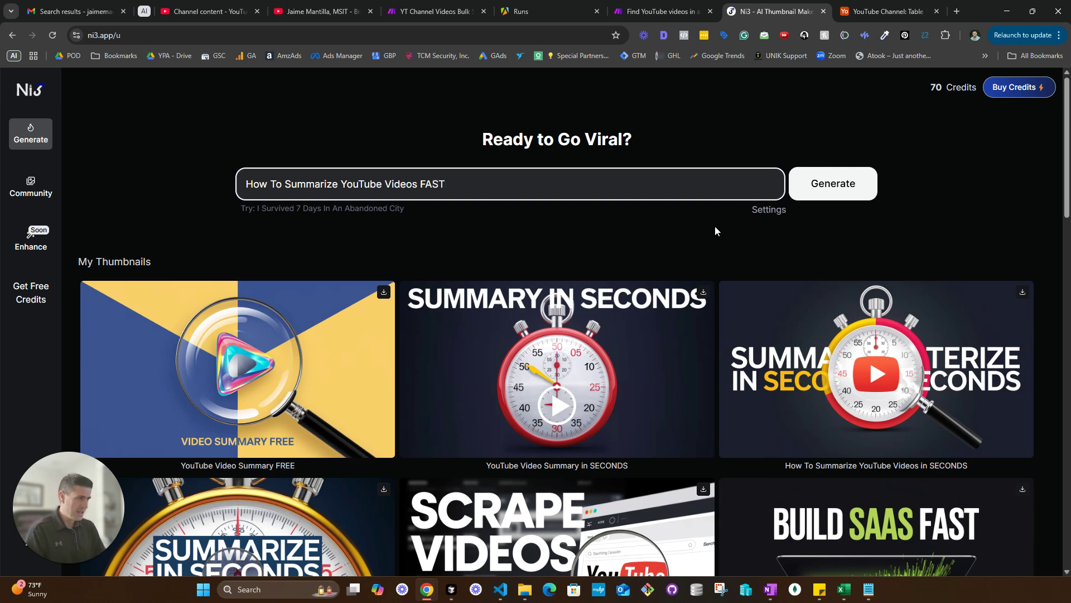
Add the additional instruction "Make sure you used the youtube logo in the video" in the advanced settings and generate the thumbnail.
left_click(778, 215)
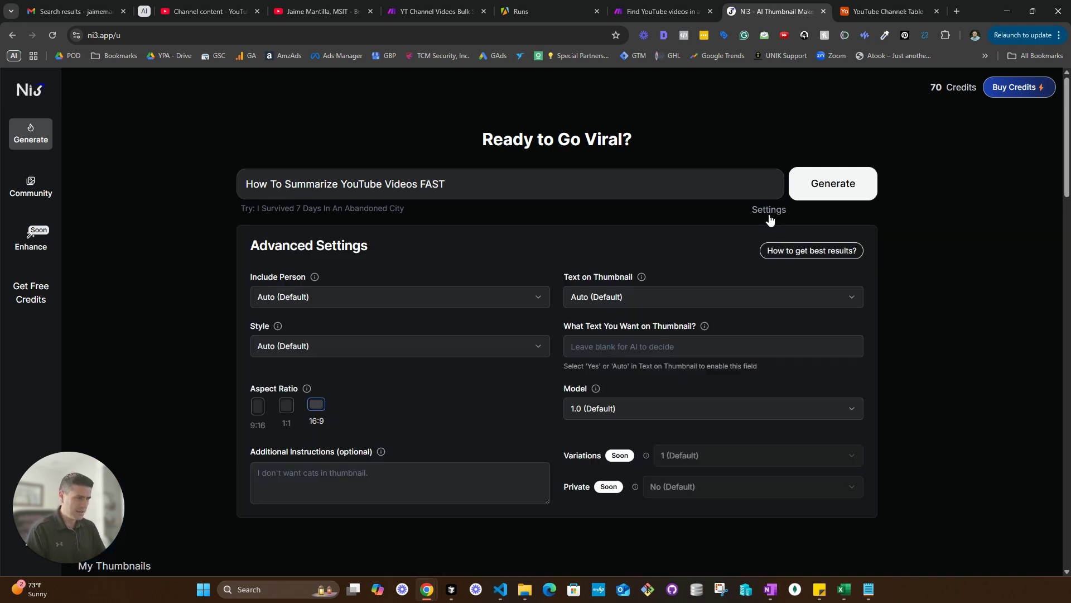
left_click(332, 483)
type("Make sure")
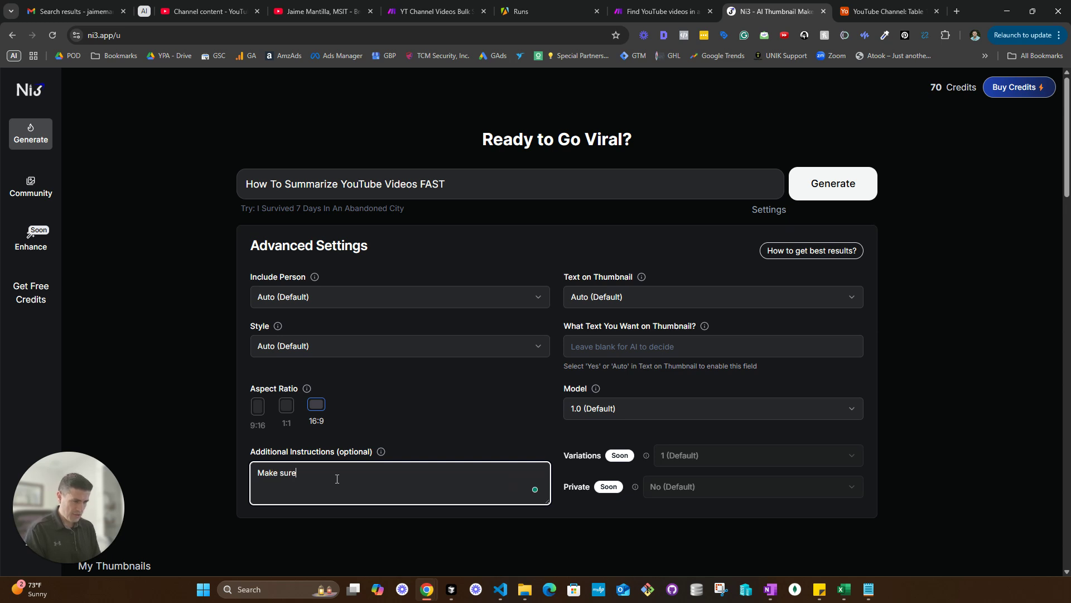
type(" you used")
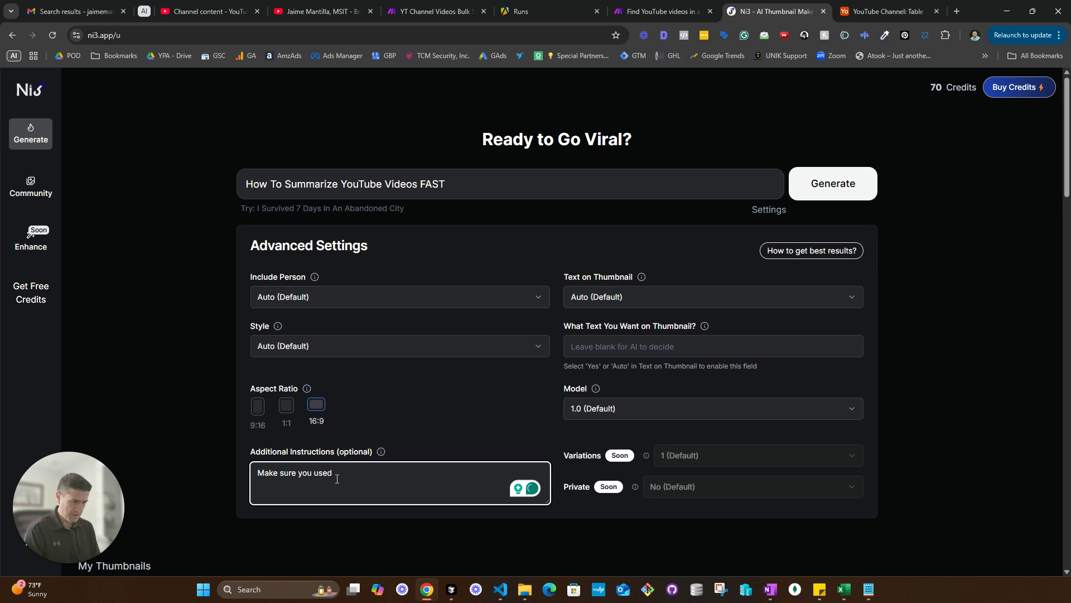
type(" the yout")
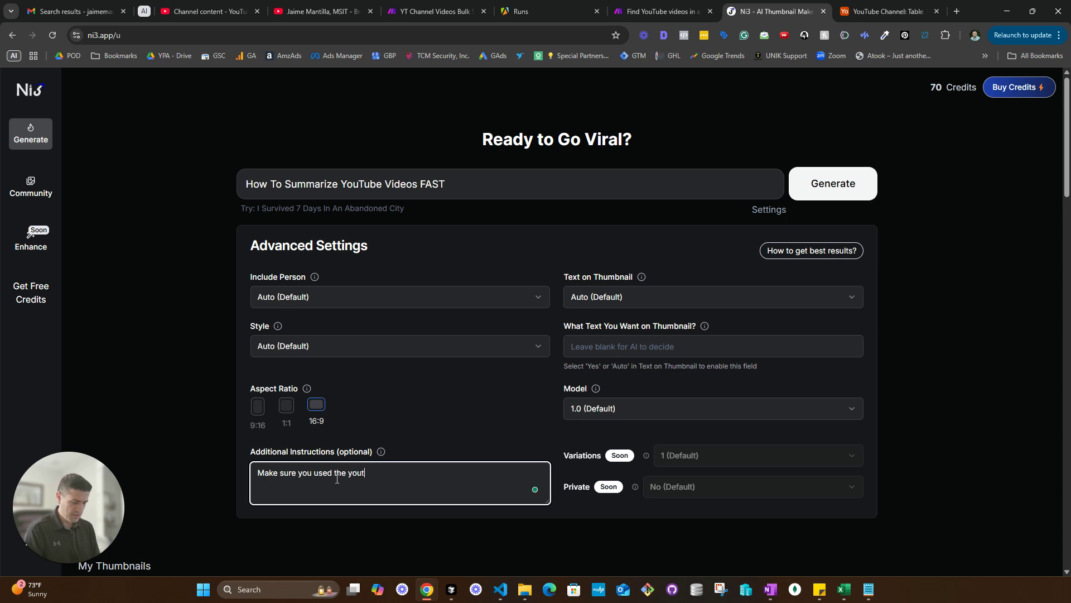
type("ube logo in the ")
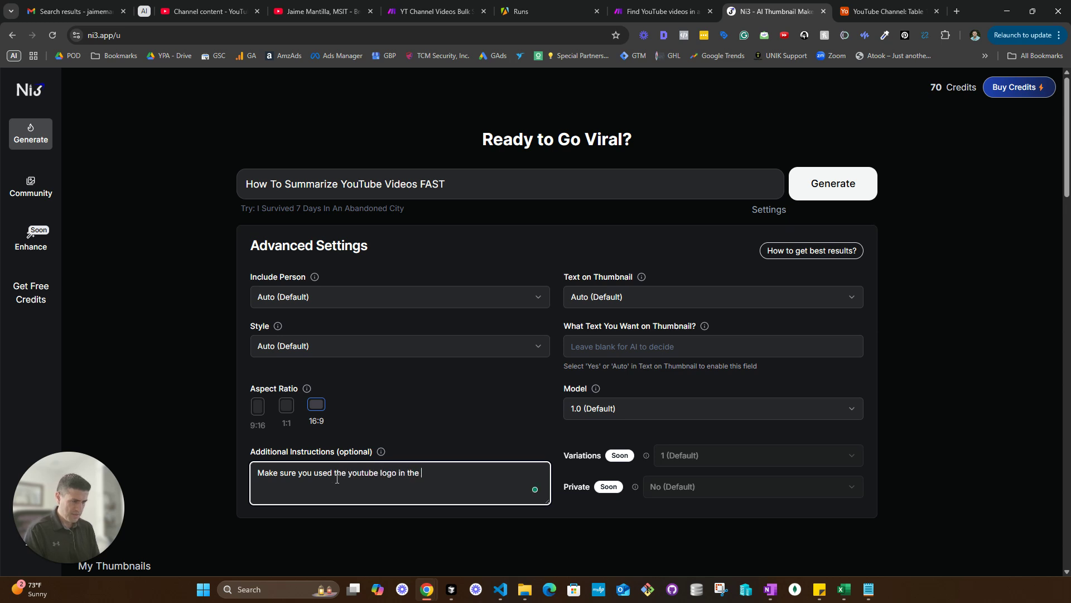
type("video")
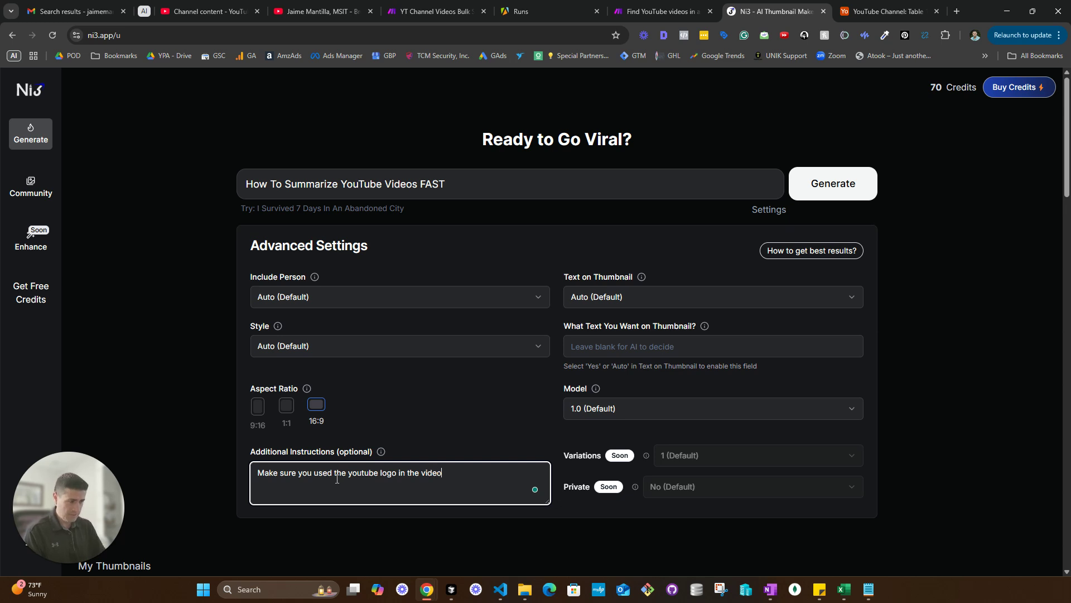
left_click(854, 186)
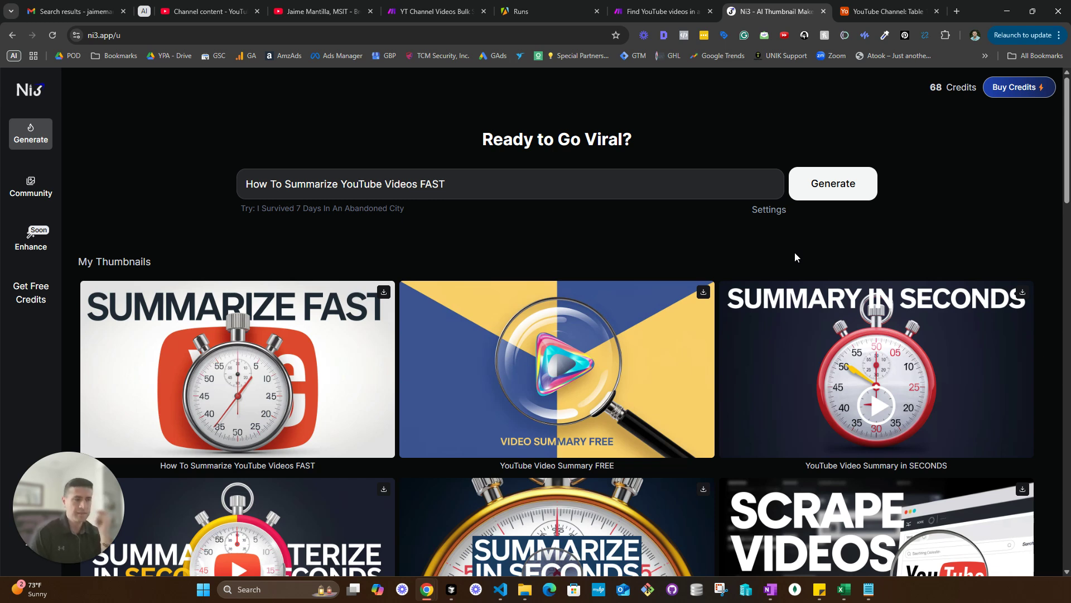
Compare the newest thumbnail with the earlier ones, and check the credit packages before returning to the generator.
scroll(795, 254, "down", 4)
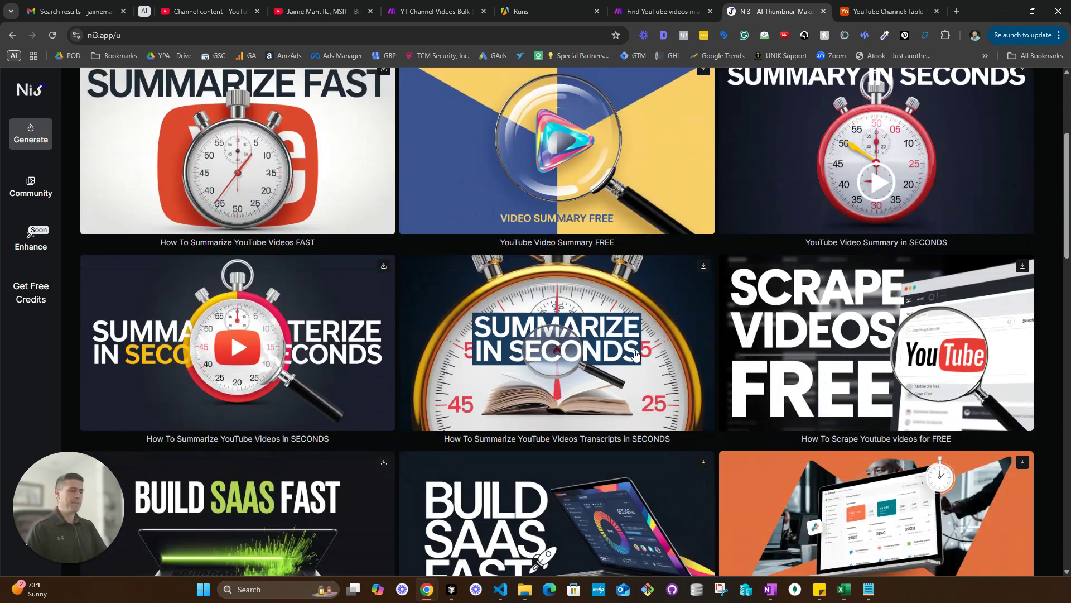
scroll(643, 374, "up", 3)
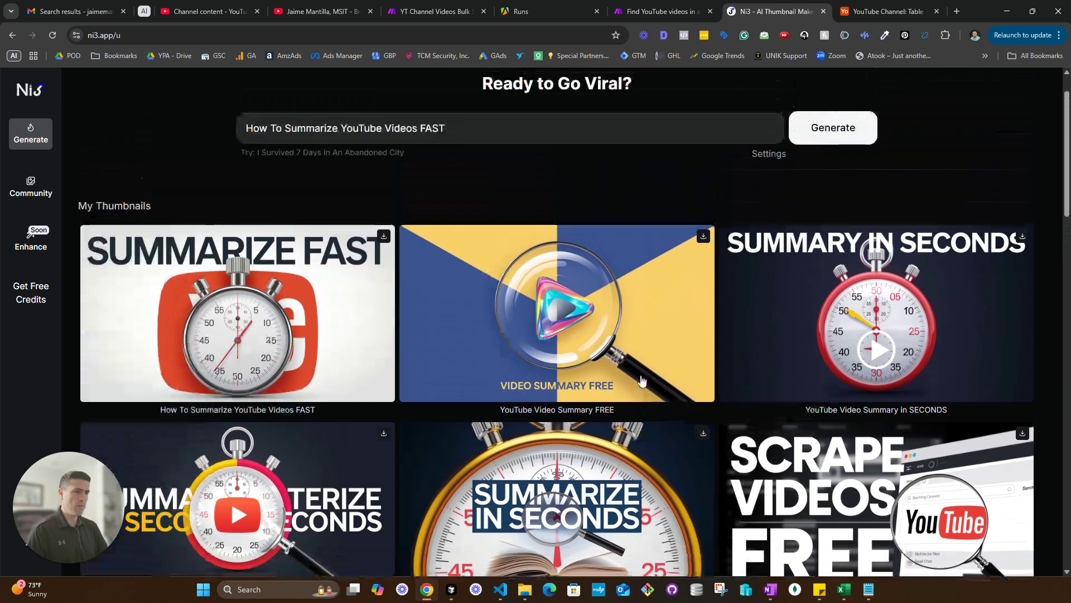
scroll(645, 380, "down", 2)
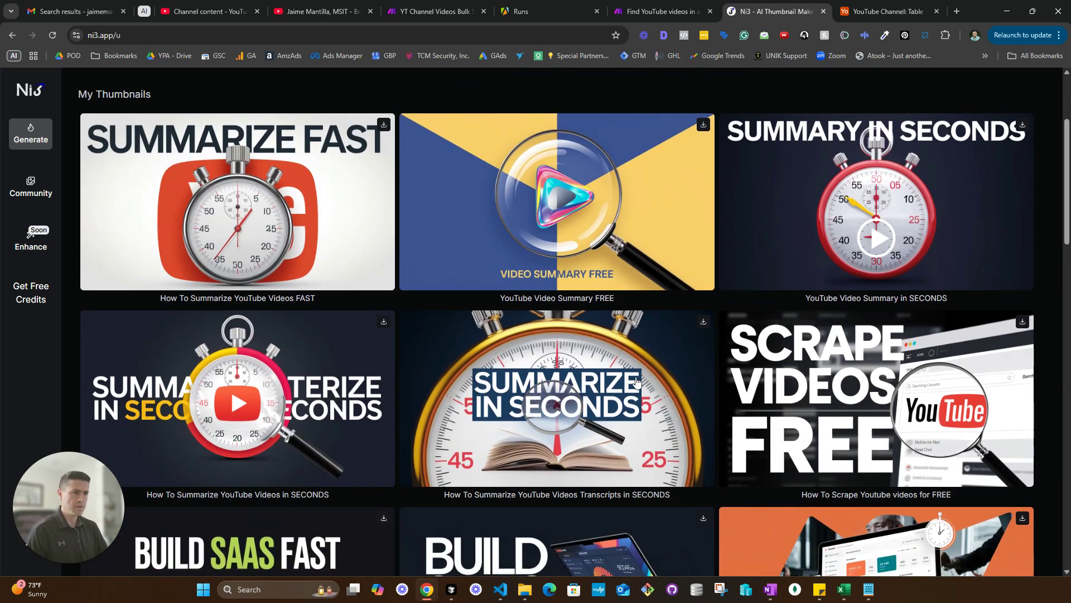
scroll(637, 381, "up", 3)
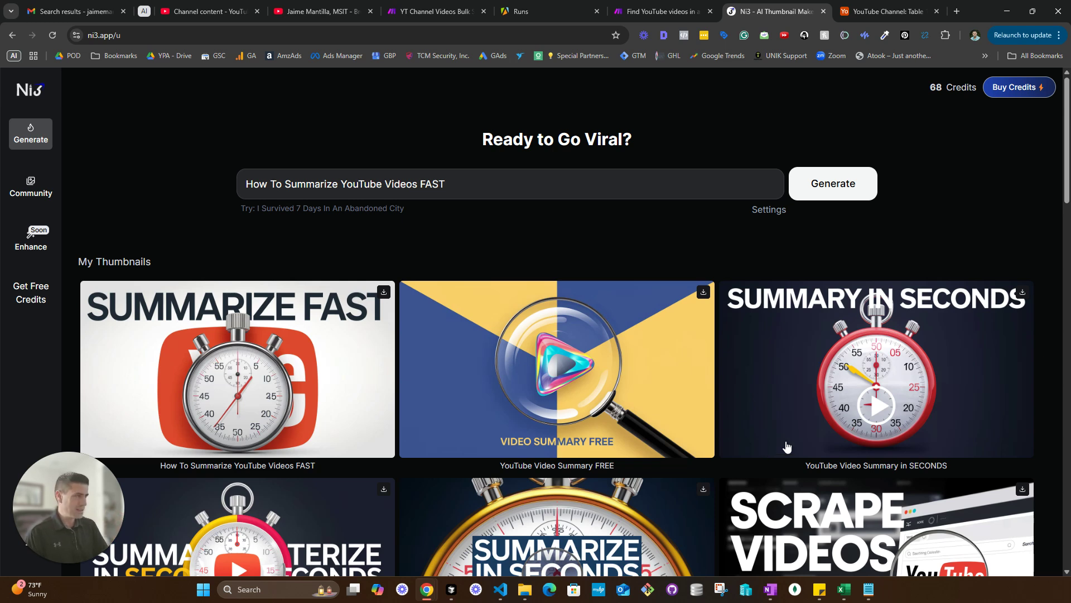
left_click(1019, 87)
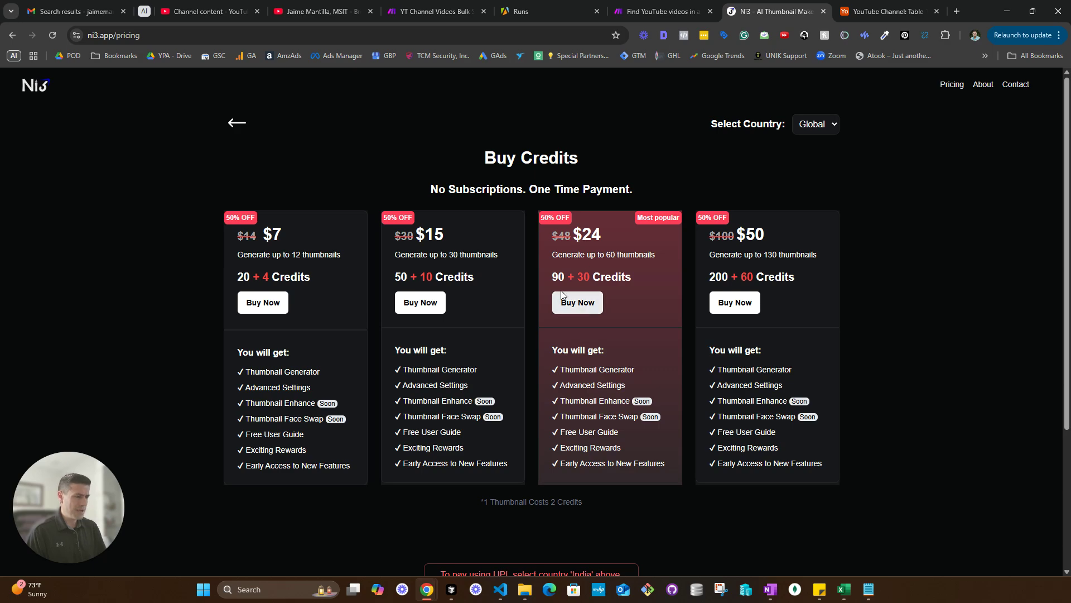
left_click(244, 117)
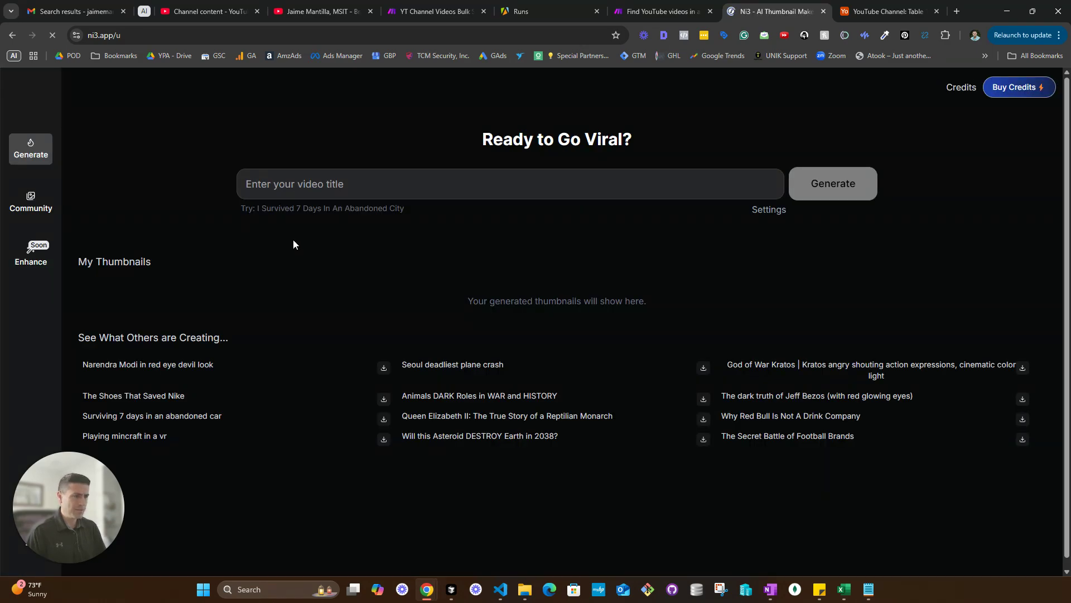
Browse the thumbnails created by others, and load more of the previously generated thumbnails to review them.
scroll(436, 307, "down", 10)
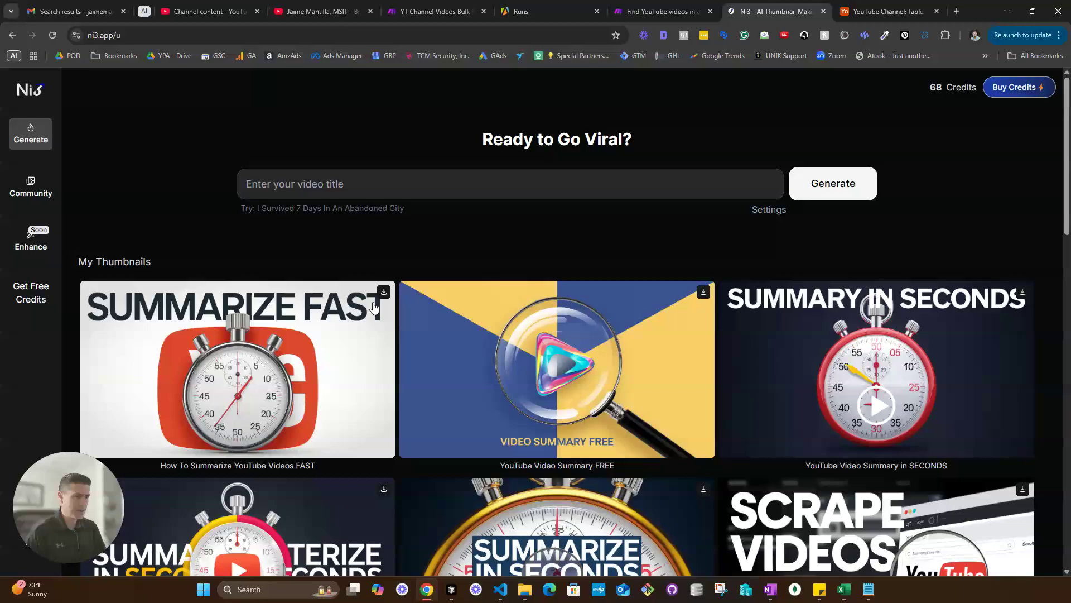
scroll(549, 340, "down", 4)
scroll(514, 378, "down", 15)
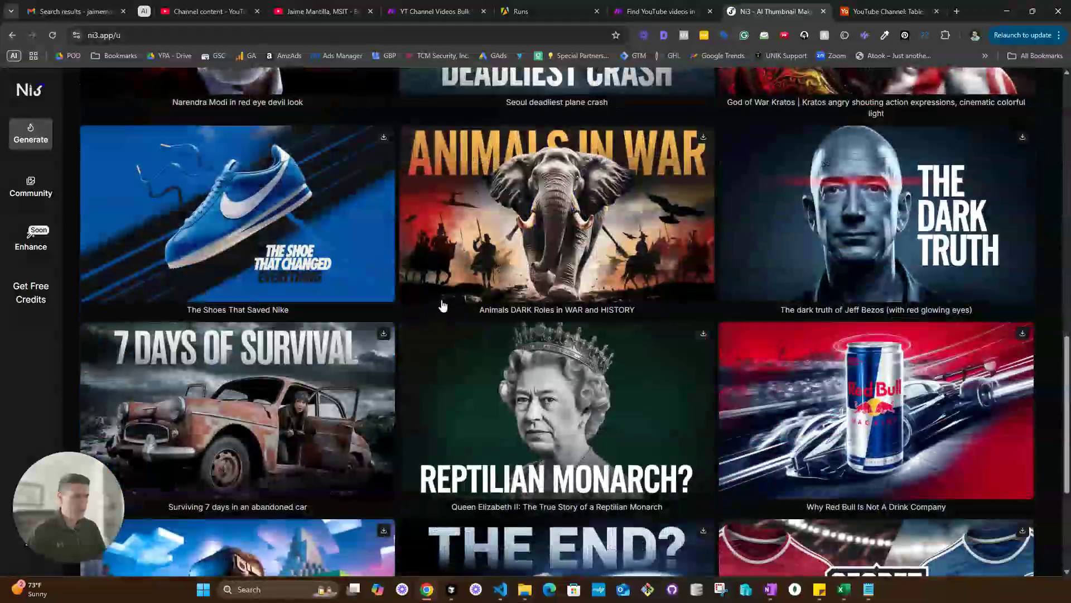
scroll(639, 333, "up", 20)
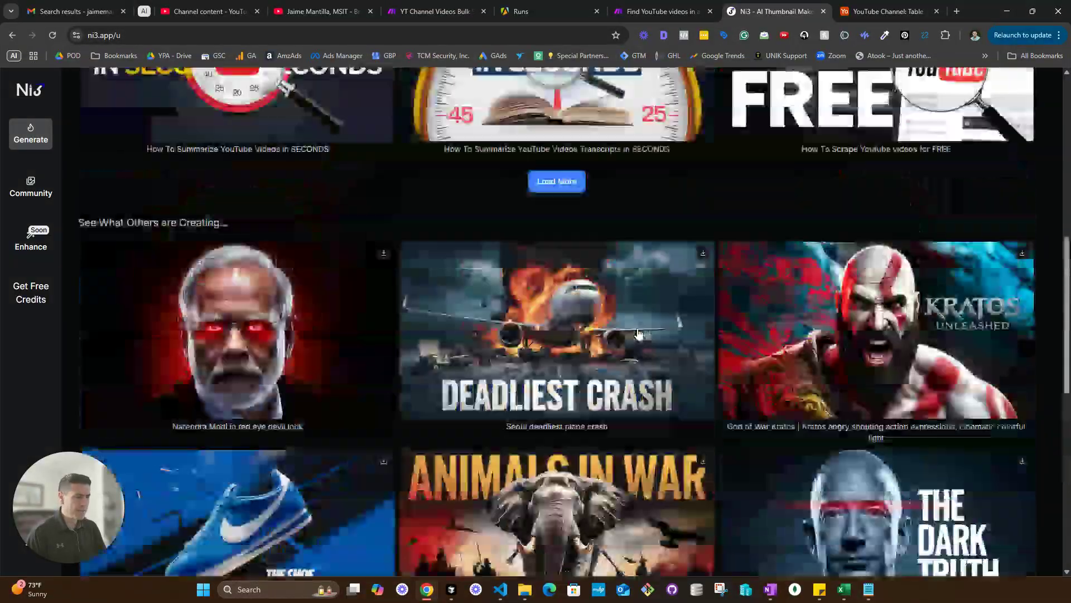
scroll(639, 334, "down", 5)
left_click(554, 411)
scroll(558, 357, "down", 4)
scroll(525, 342, "up", 4)
scroll(524, 342, "down", 5)
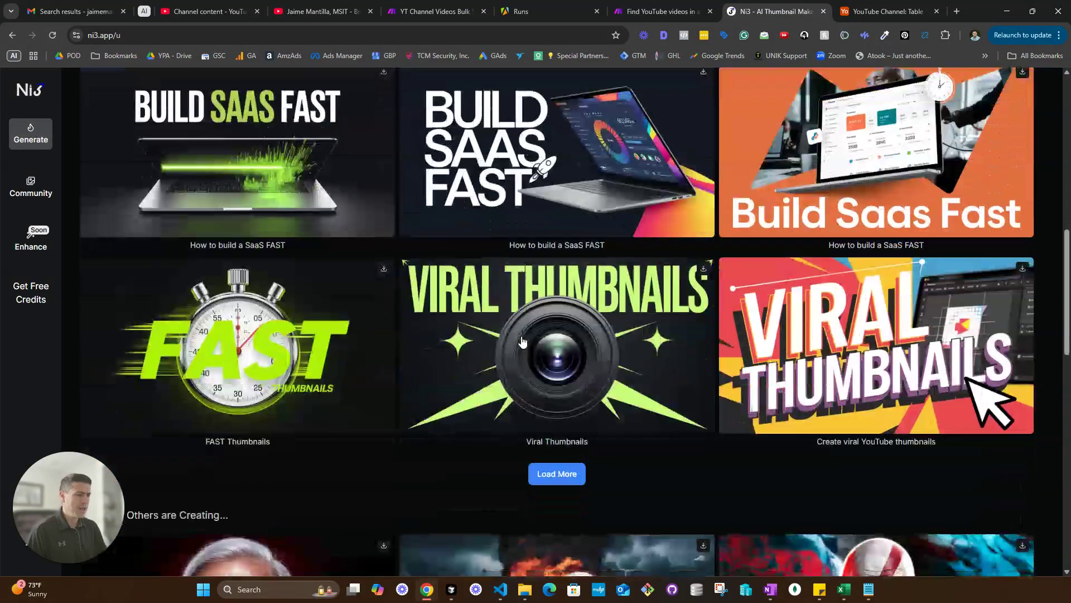